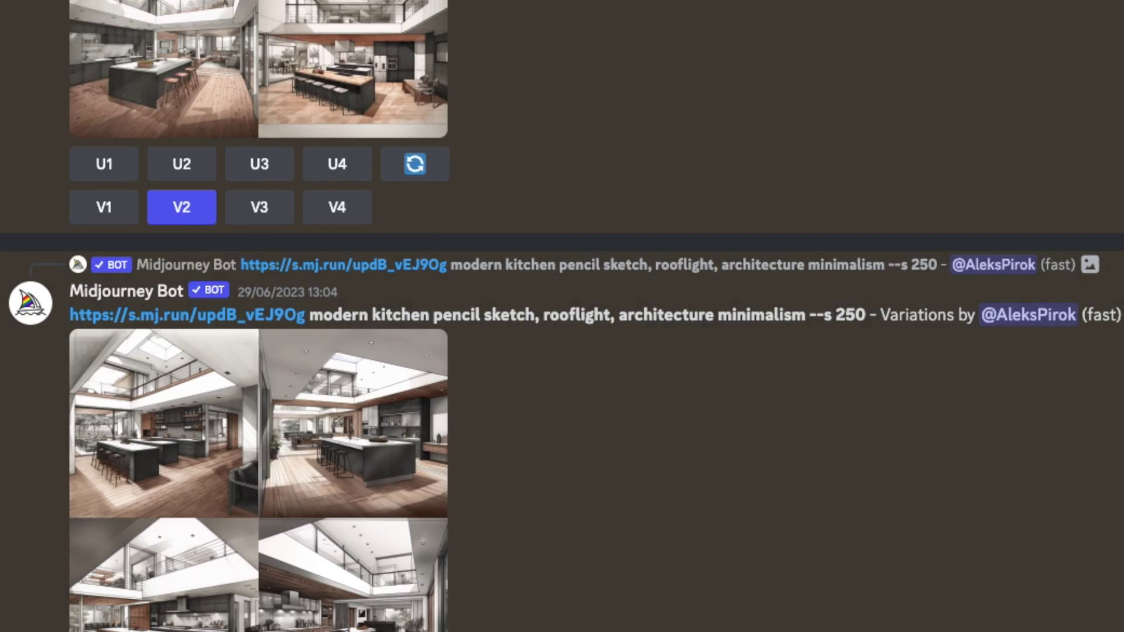
# Upload the two black-and-white structural joint sketches to the #test-1 channel
pyautogui.click(33, 602)
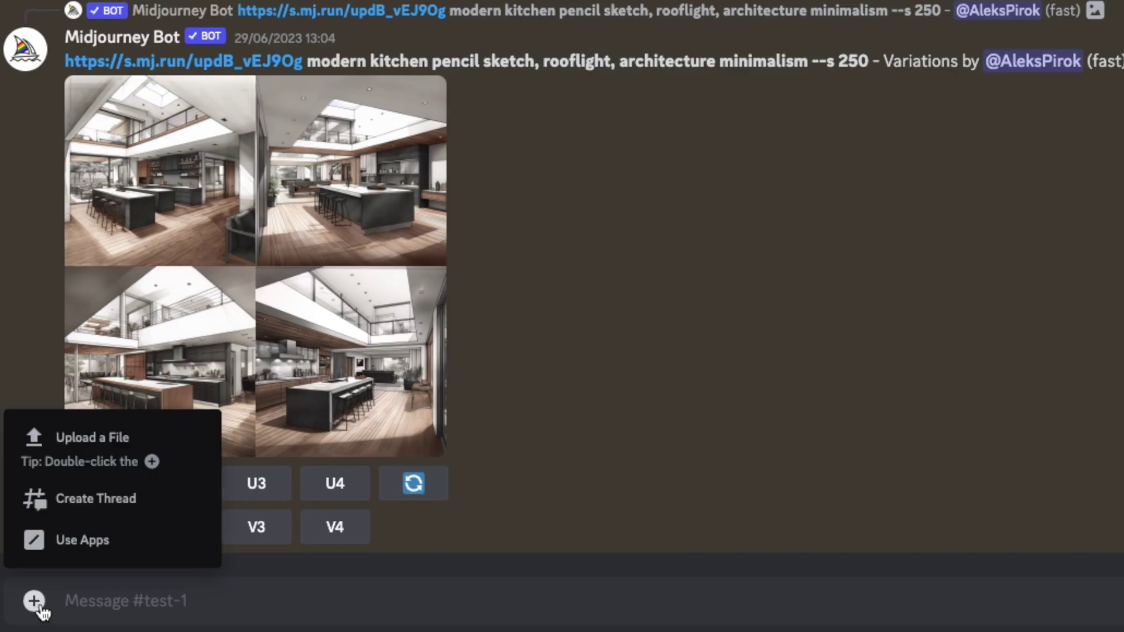
pyautogui.click(113, 465)
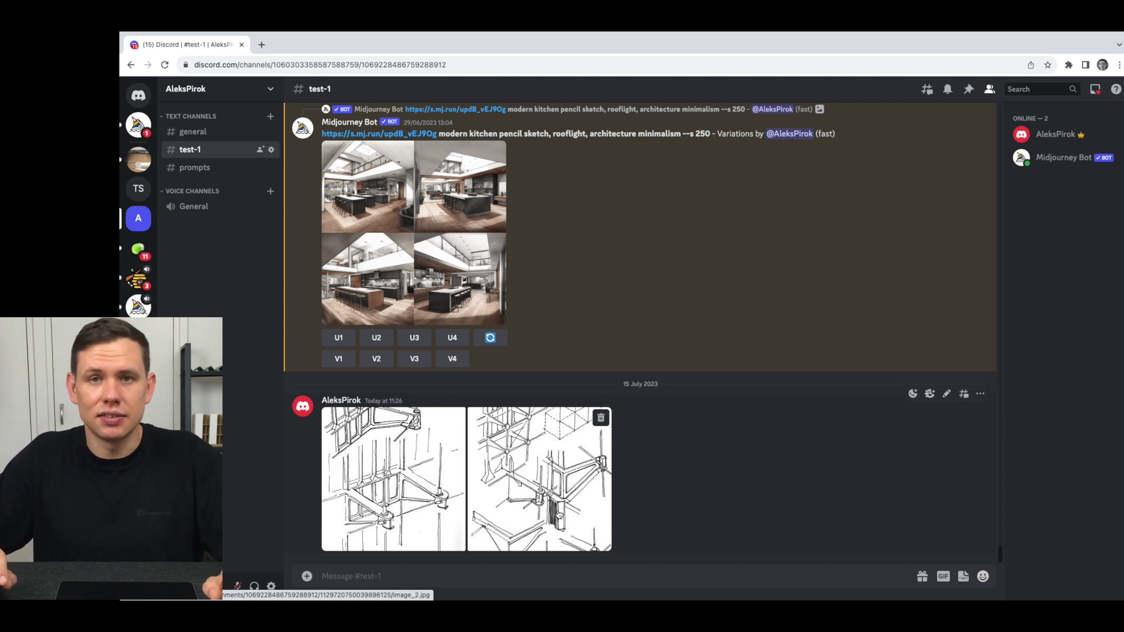
# Start an /imagine prompt containing the first sketch's Image_1.jpg link
pyautogui.write('/imagi')
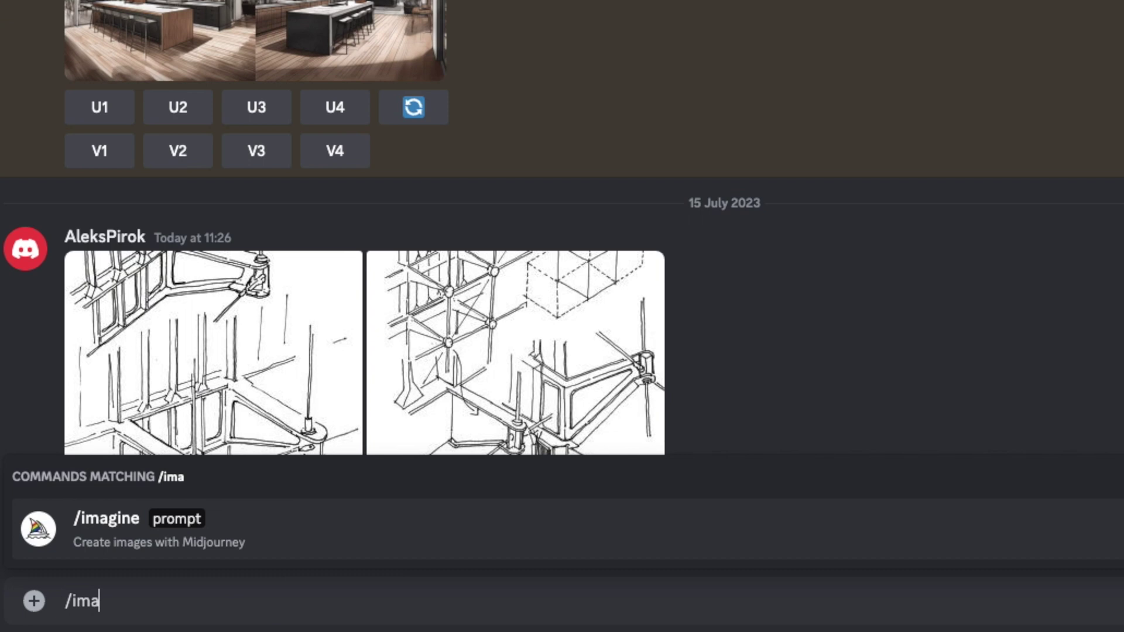
pyautogui.click(330, 519)
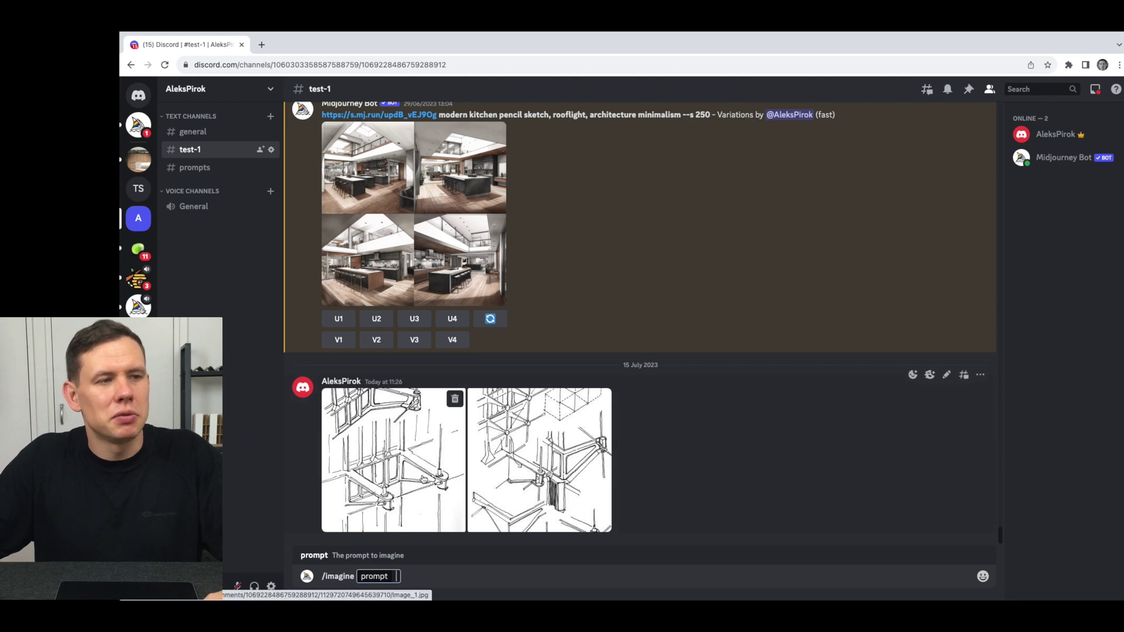
pyautogui.moveTo(416, 462)
pyautogui.mouseDown()
pyautogui.moveTo(429, 491)
pyautogui.moveTo(392, 570)
pyautogui.mouseUp()
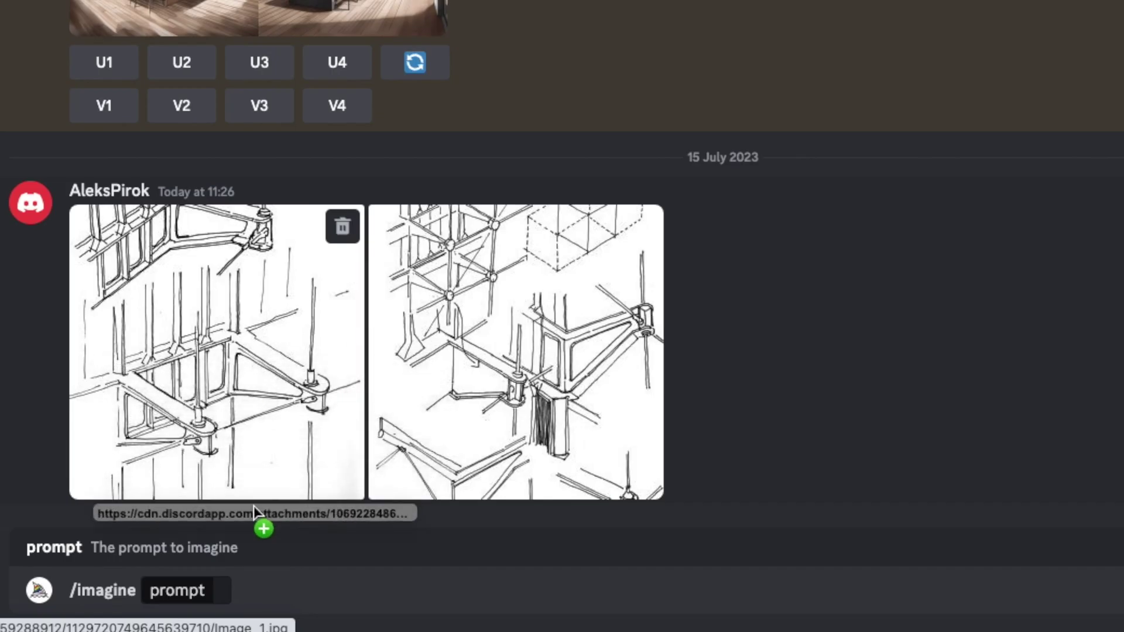
pyautogui.moveTo(212, 579); pyautogui.dragTo(219, 595)
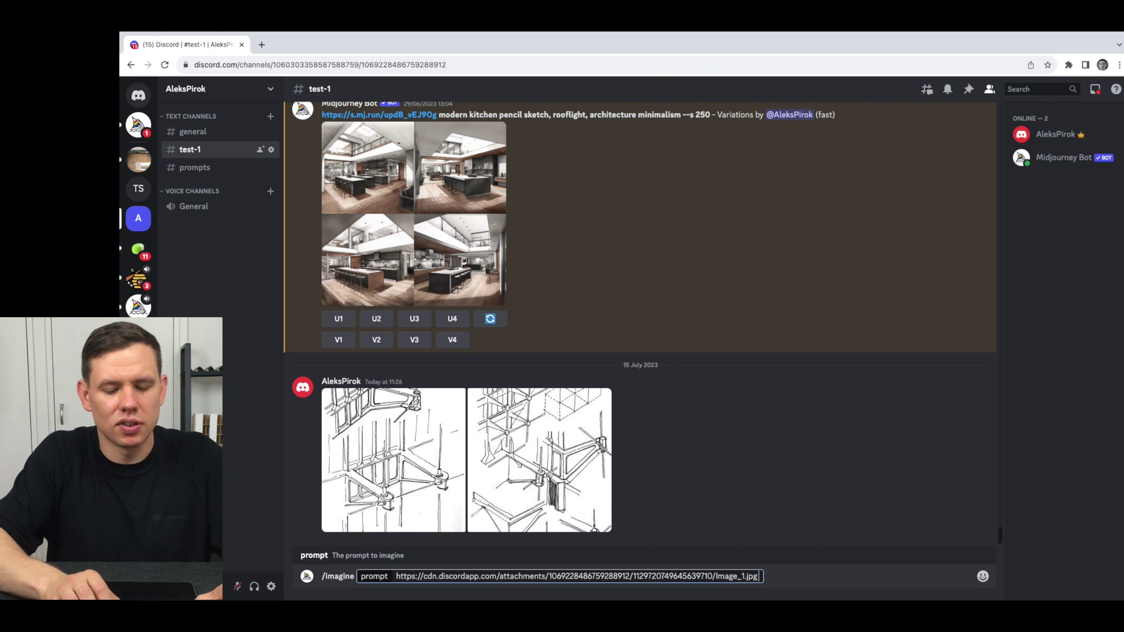
# Add 'high tech architecture, pen drawing, facade study, richard rogers, norman foster' and submit the request
pyautogui.write('high tech architecture, pen drawing, fac')
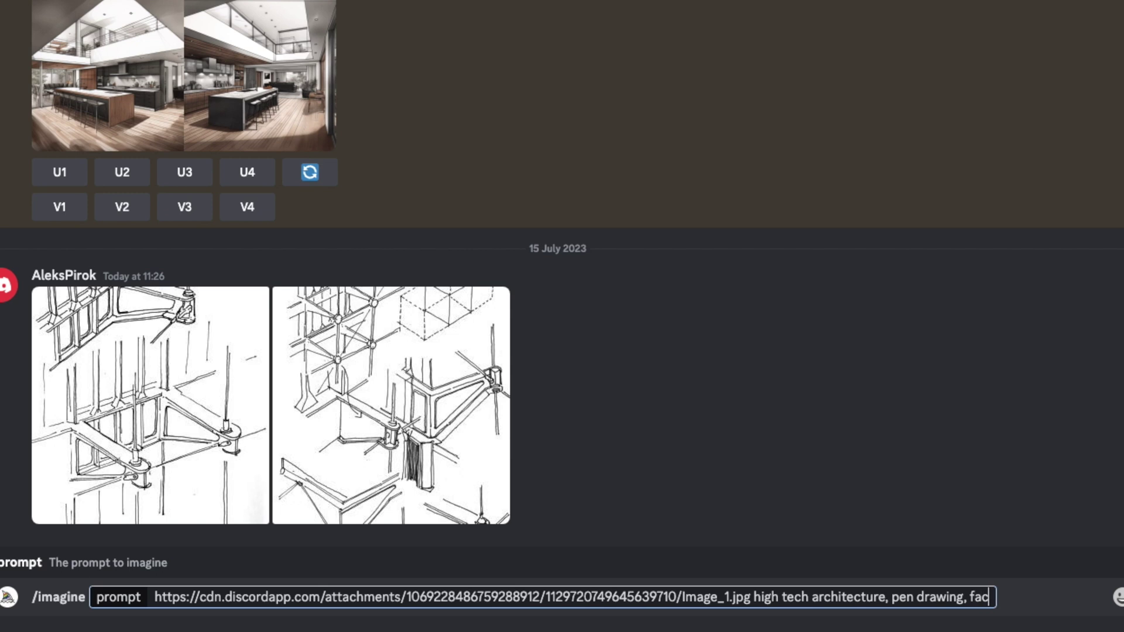
pyautogui.write('ade study, richard')
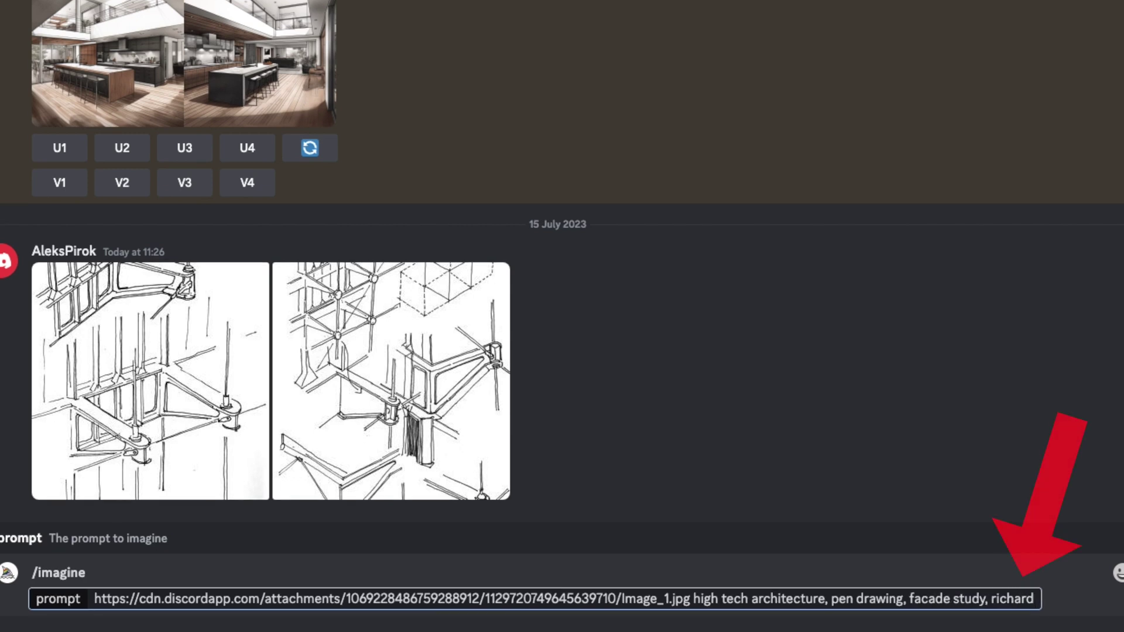
pyautogui.write(' rogers')
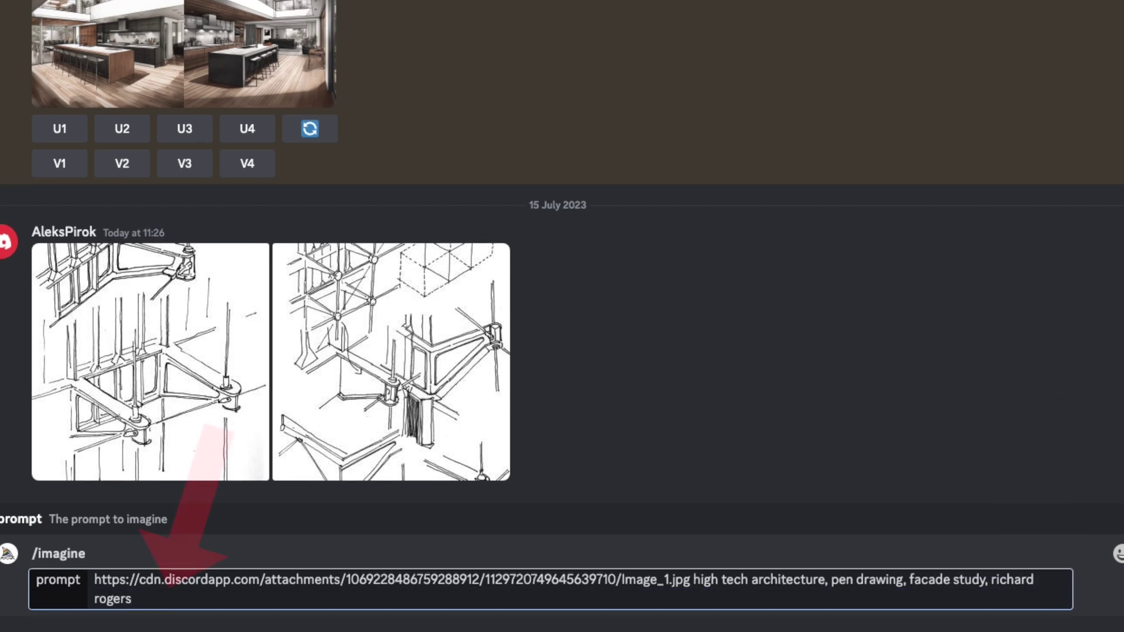
pyautogui.write(', norman foster')
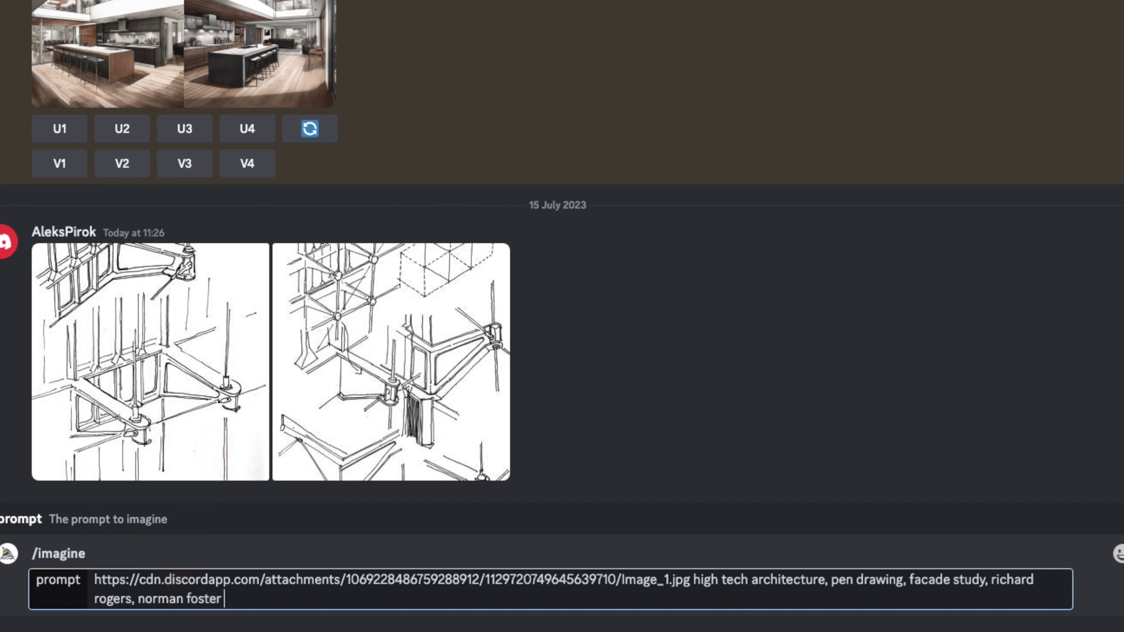
pyautogui.moveTo(694, 580); pyautogui.dragTo(222, 598)
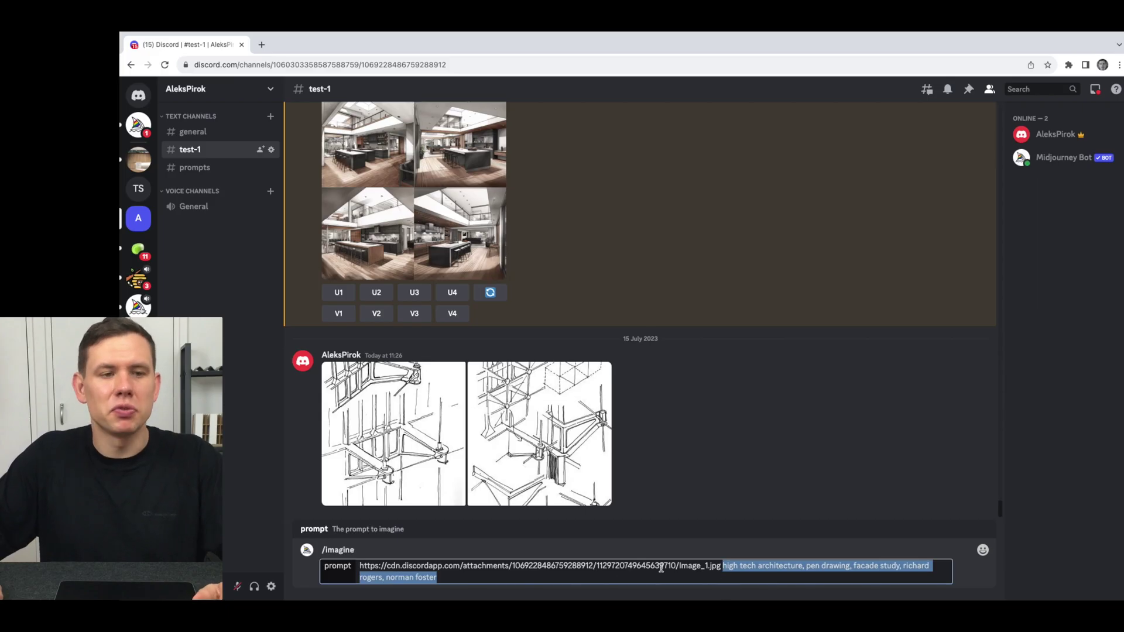
pyautogui.click(473, 581)
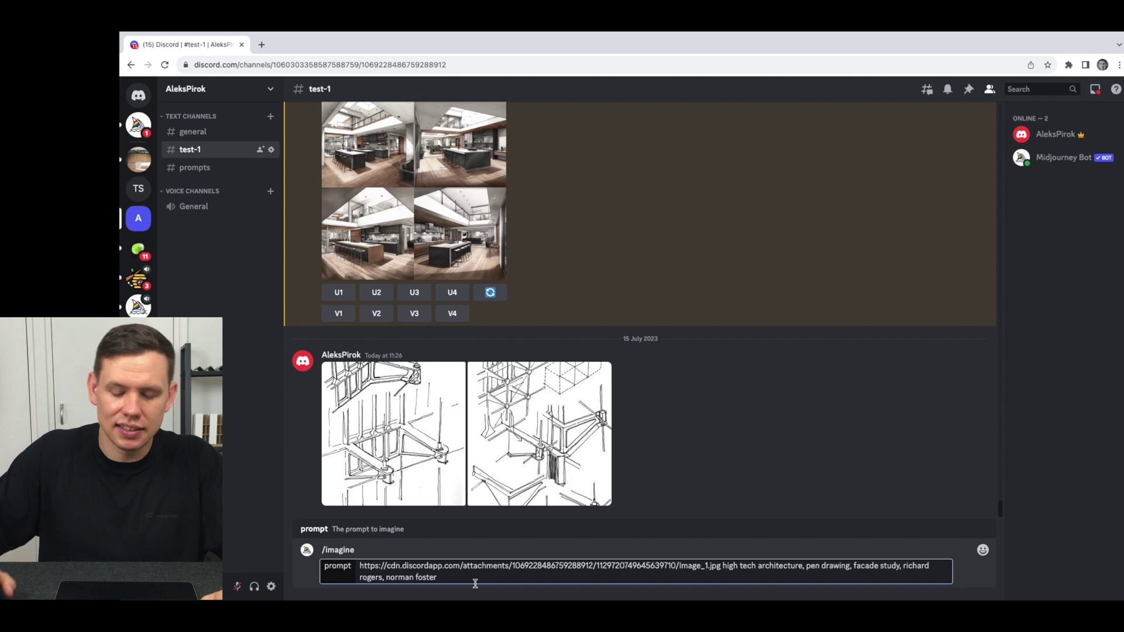
pyautogui.press('Return')
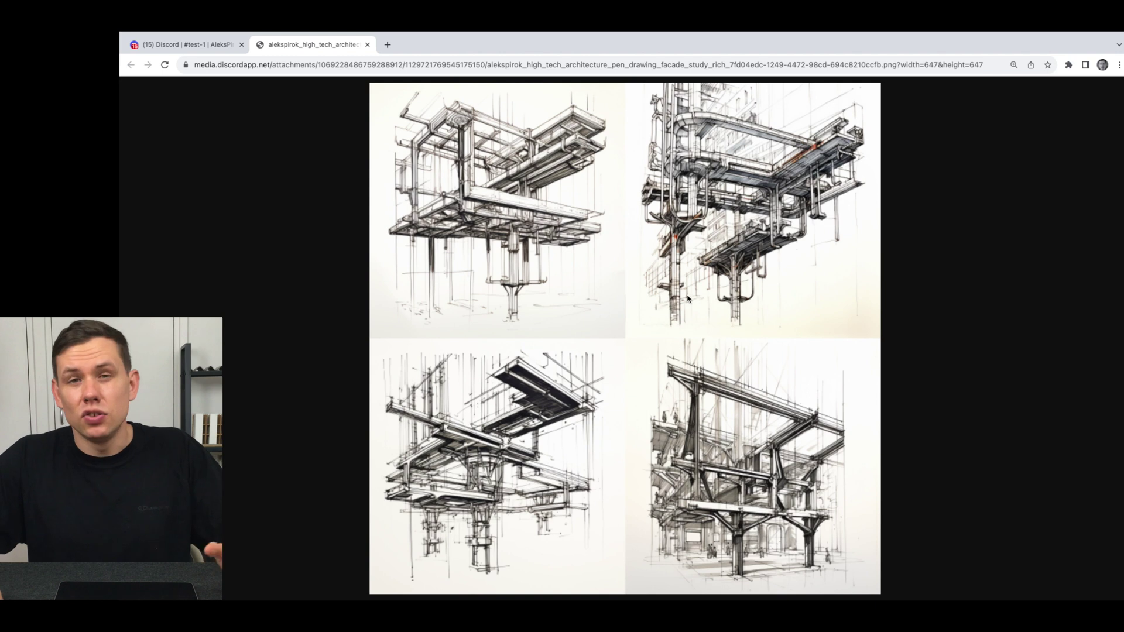
# Return to the Discord tab after inspecting the four-image grid in the browser
pyautogui.hotkey('ctrl', 'shift', 'Tab')
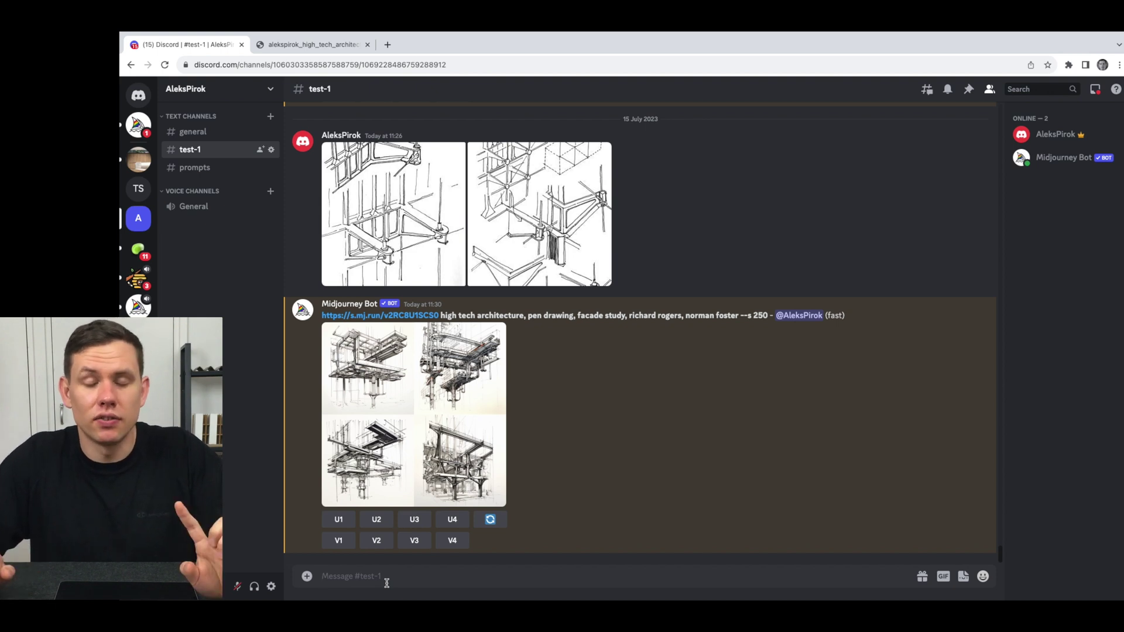
# Submit /imagine with the Image_1.jpg link, the previous keywords and --iw 2
pyautogui.write('/imagin')
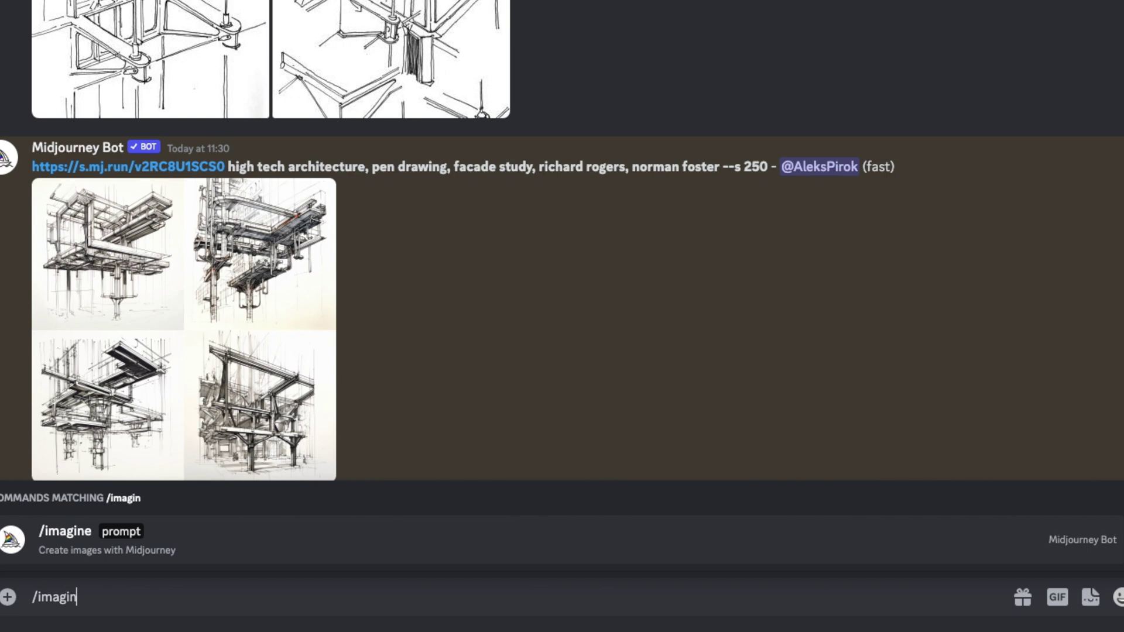
pyautogui.write('e')
pyautogui.press('Tab')
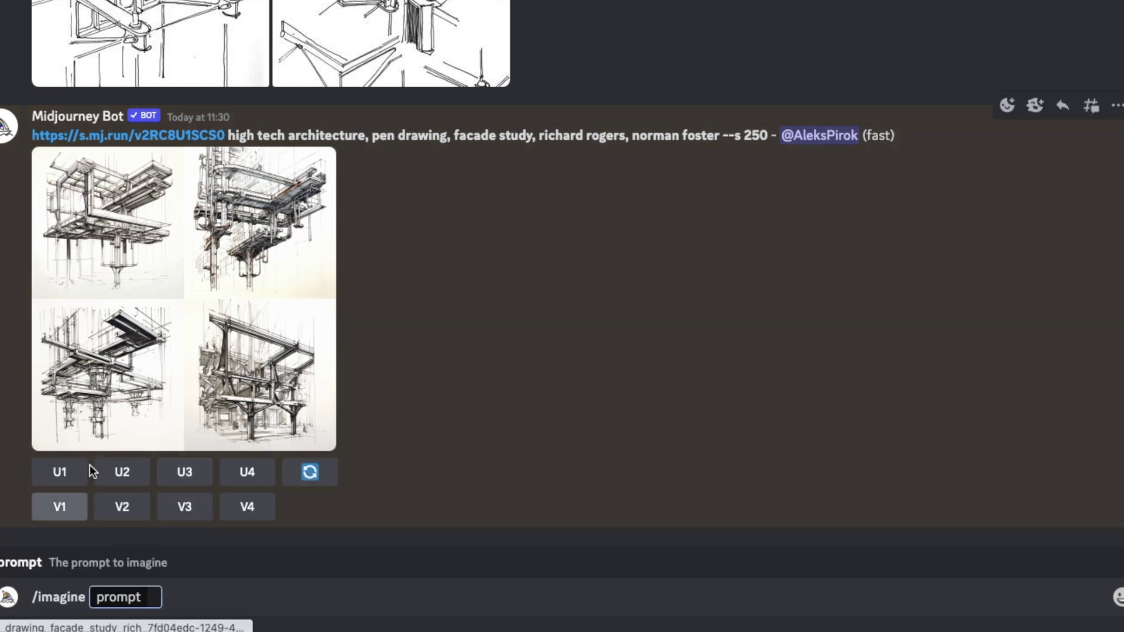
pyautogui.moveTo(240, 199); pyautogui.dragTo(155, 603)
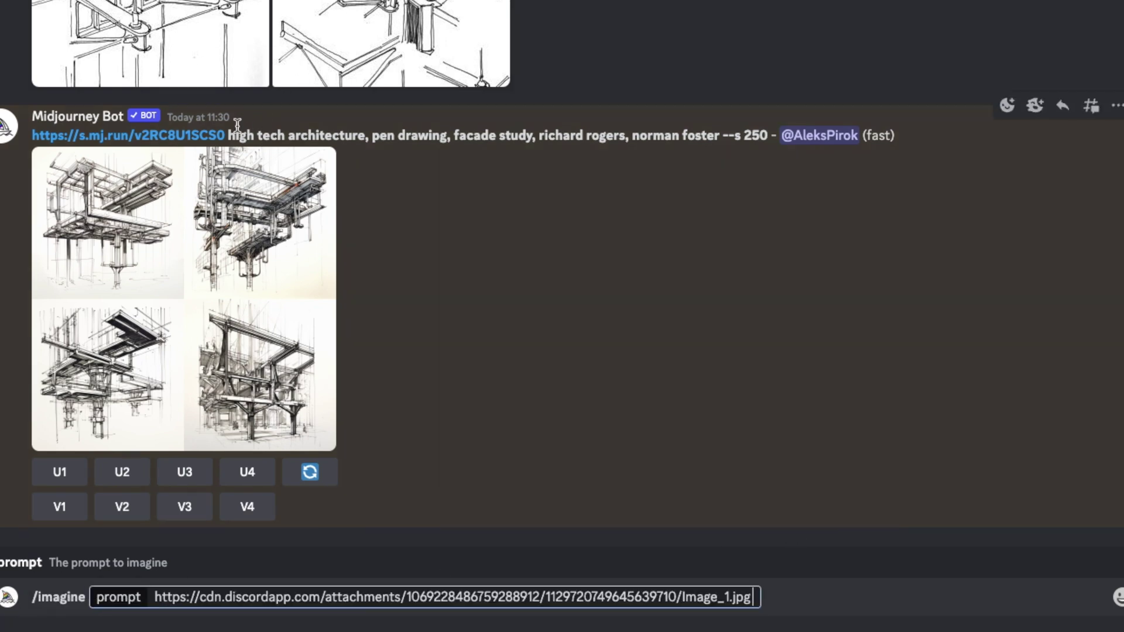
pyautogui.moveTo(230, 136); pyautogui.dragTo(718, 138)
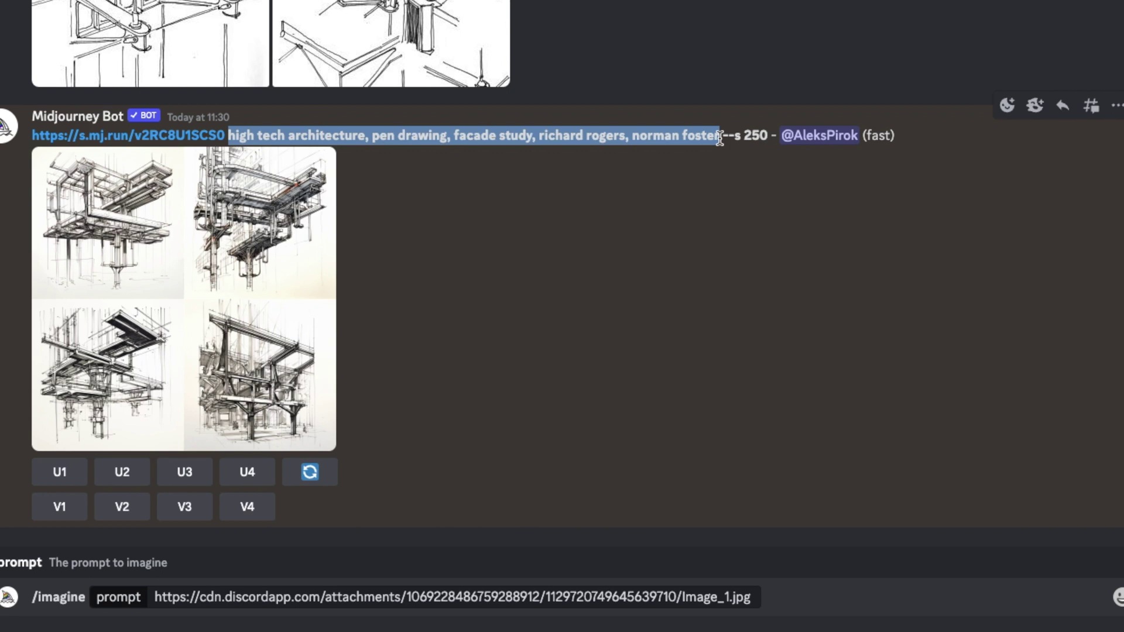
pyautogui.hotkey('ctrl', 'c')
pyautogui.hotkey('ctrl', 'v')
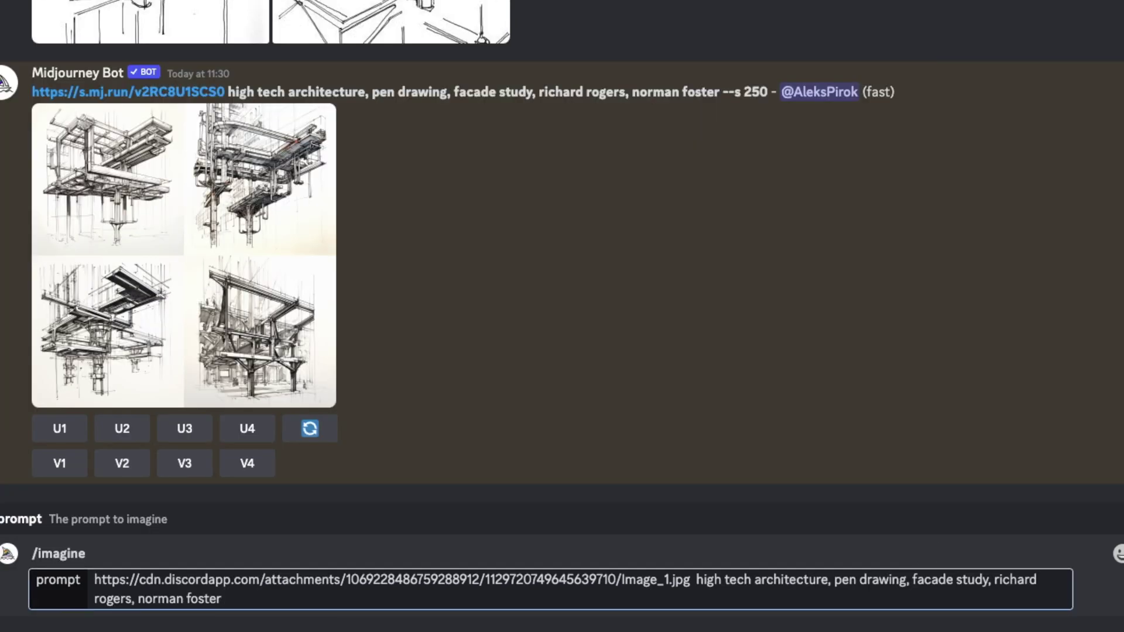
pyautogui.write('iw 2')
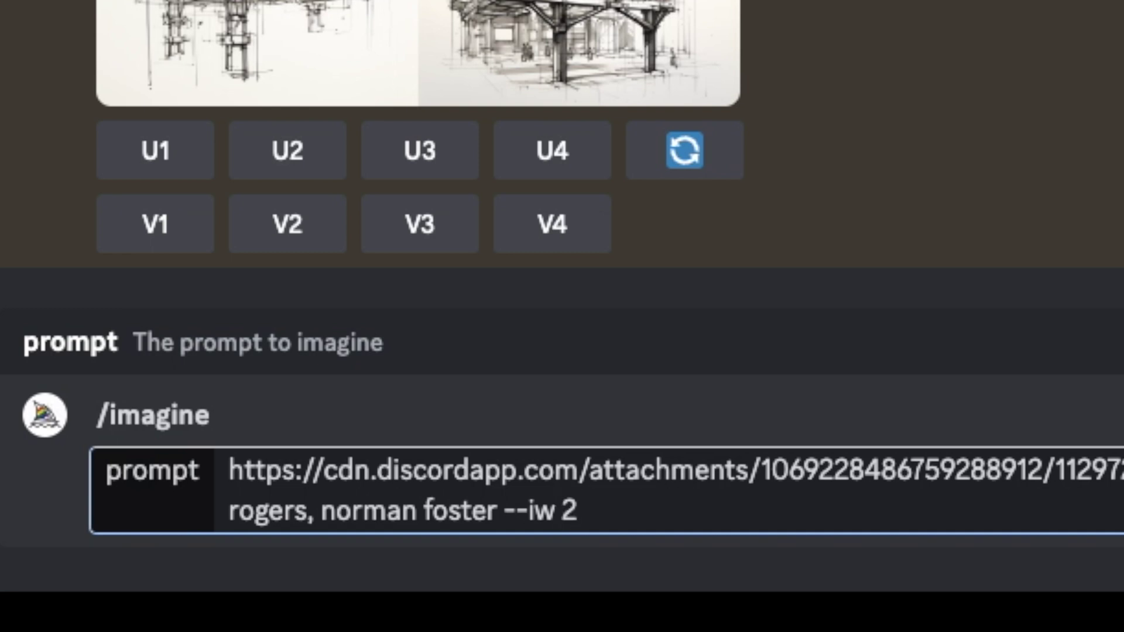
pyautogui.press('Return')
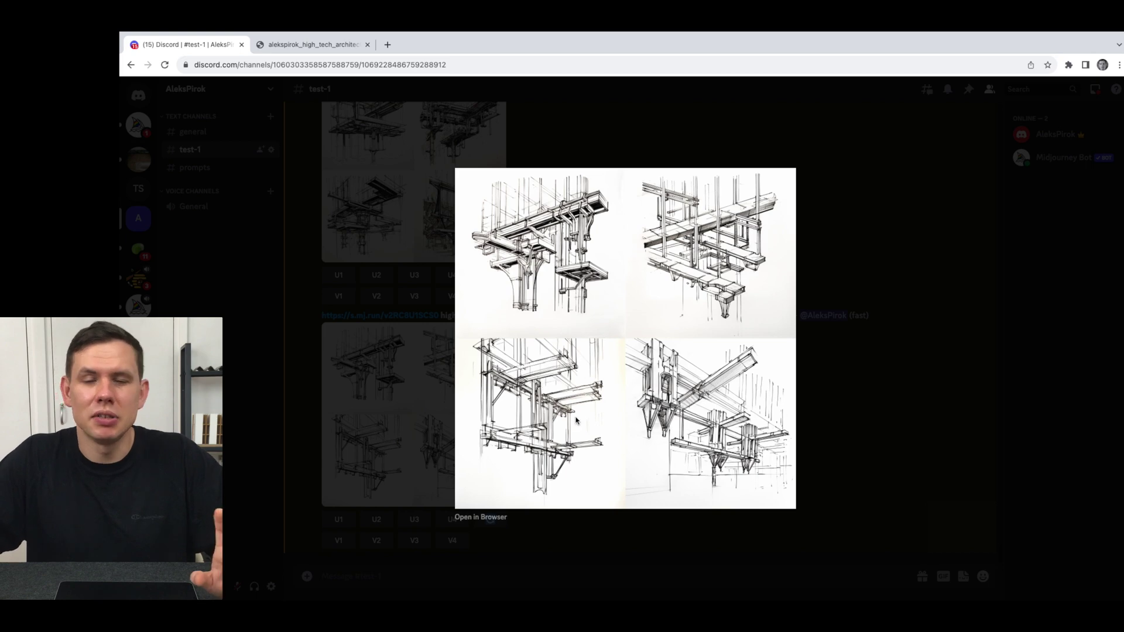
# Close the enlarged preview of the --iw 2 pen-drawing grid
pyautogui.click(415, 347)
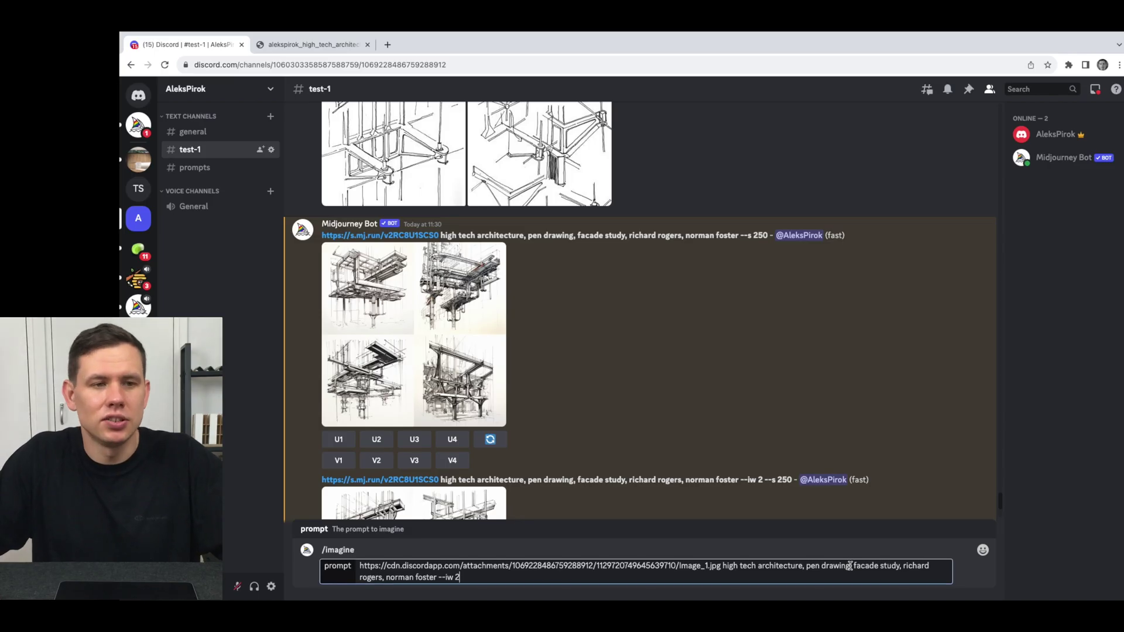
# Remove 'pen drawing' and 'facade study', then insert 'modular building facade' after the image link
pyautogui.moveTo(900, 579)
pyautogui.mouseDown()
pyautogui.moveTo(94, 580)
pyautogui.moveTo(831, 579)
pyautogui.mouseUp()
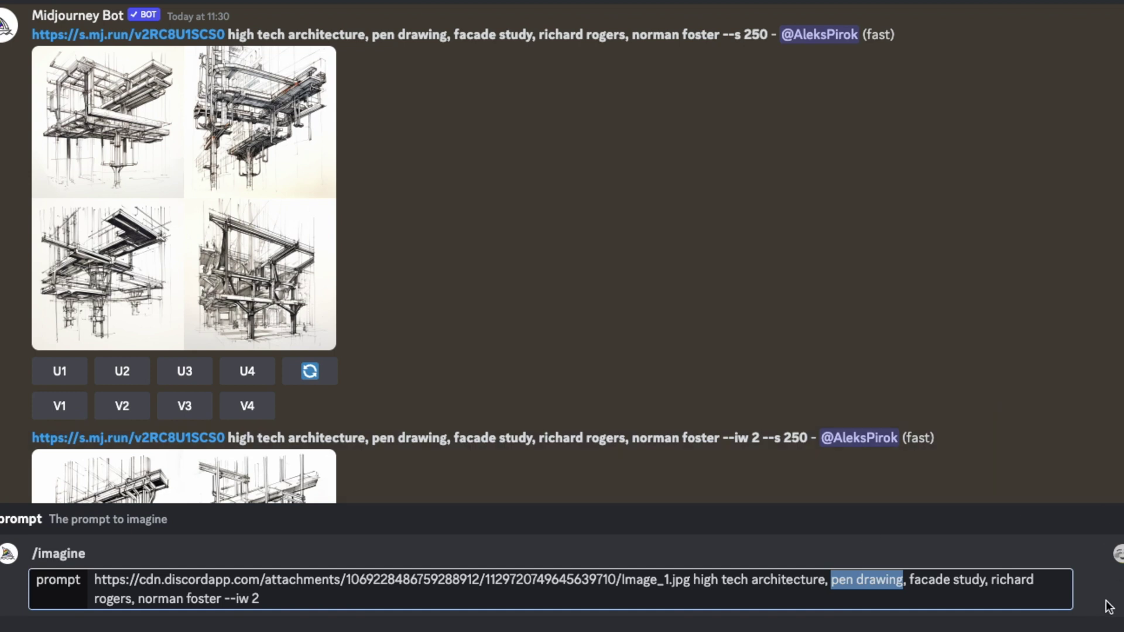
pyautogui.press('BackSpace')
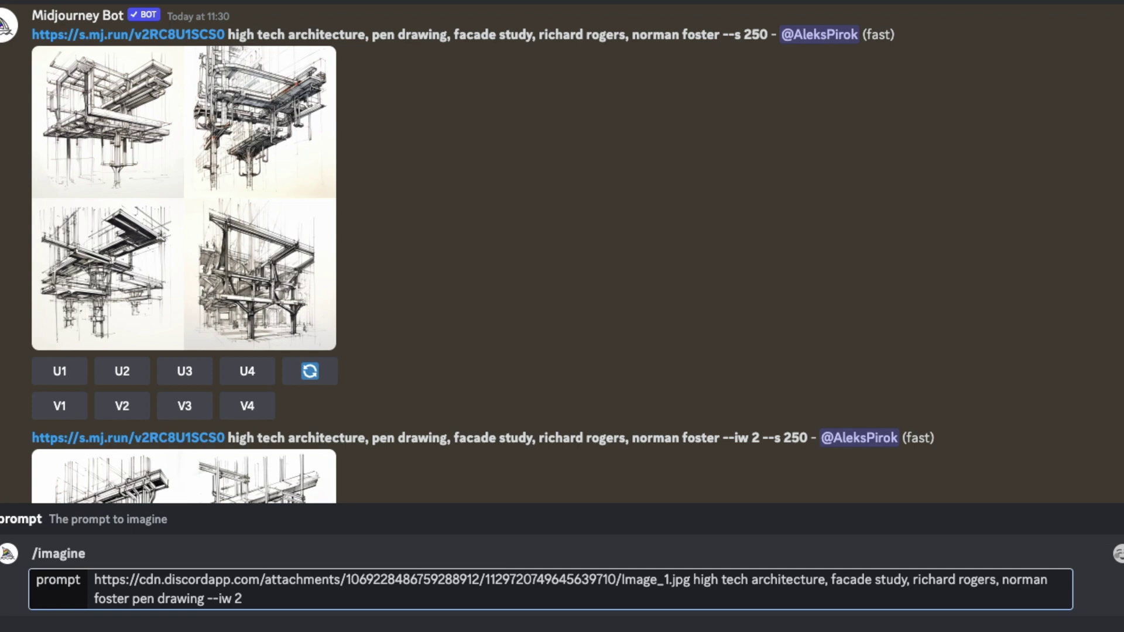
pyautogui.moveTo(915, 587); pyautogui.dragTo(833, 570)
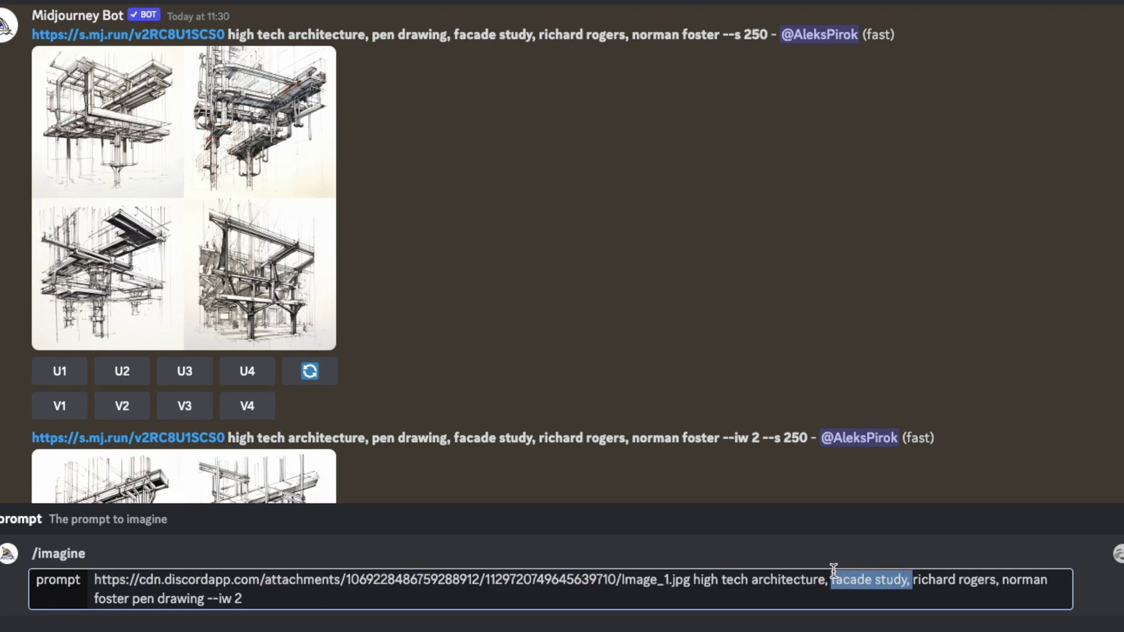
pyautogui.press('BackSpace')
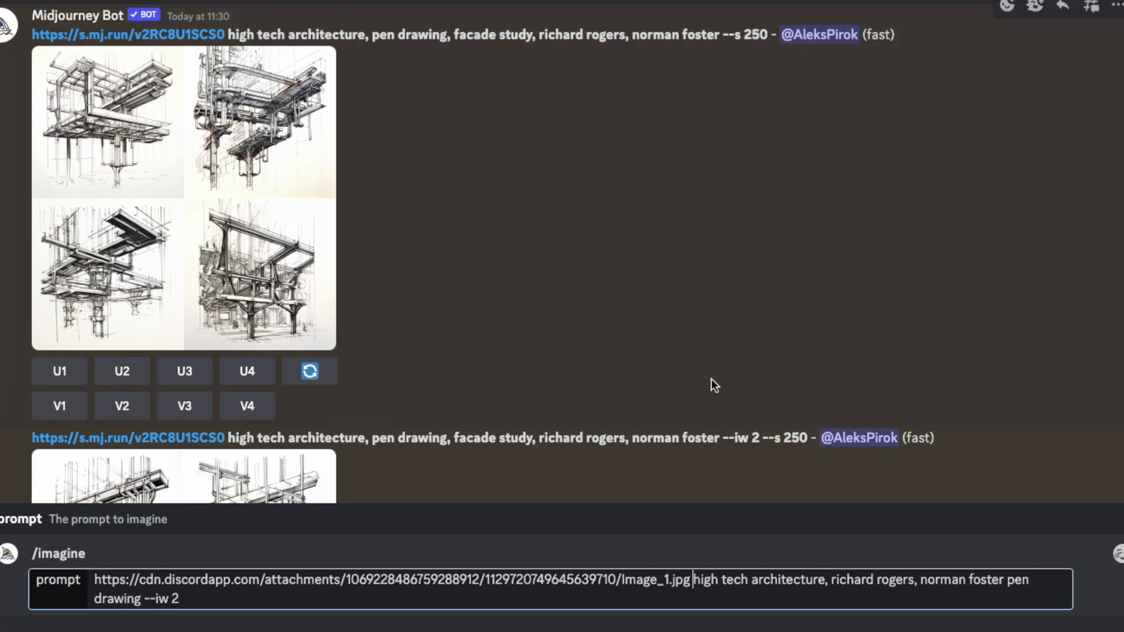
pyautogui.write('modular facade,')
pyautogui.click(744, 579)
pyautogui.write('building')
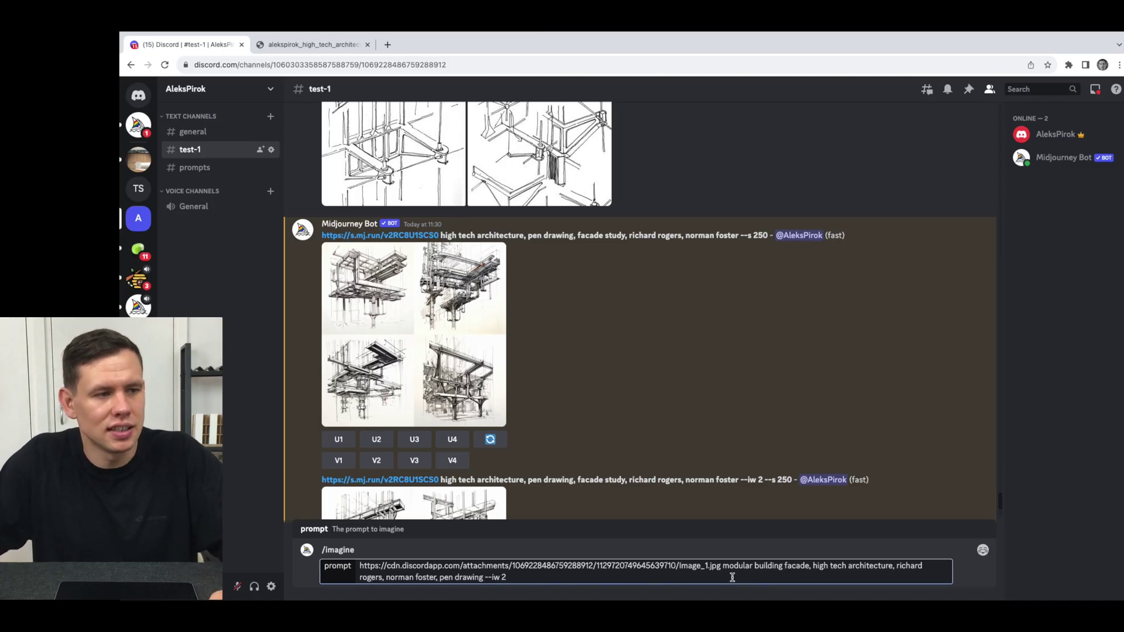
# Submit the modular building facade prompt and preview the resulting grid
pyautogui.press('Return')
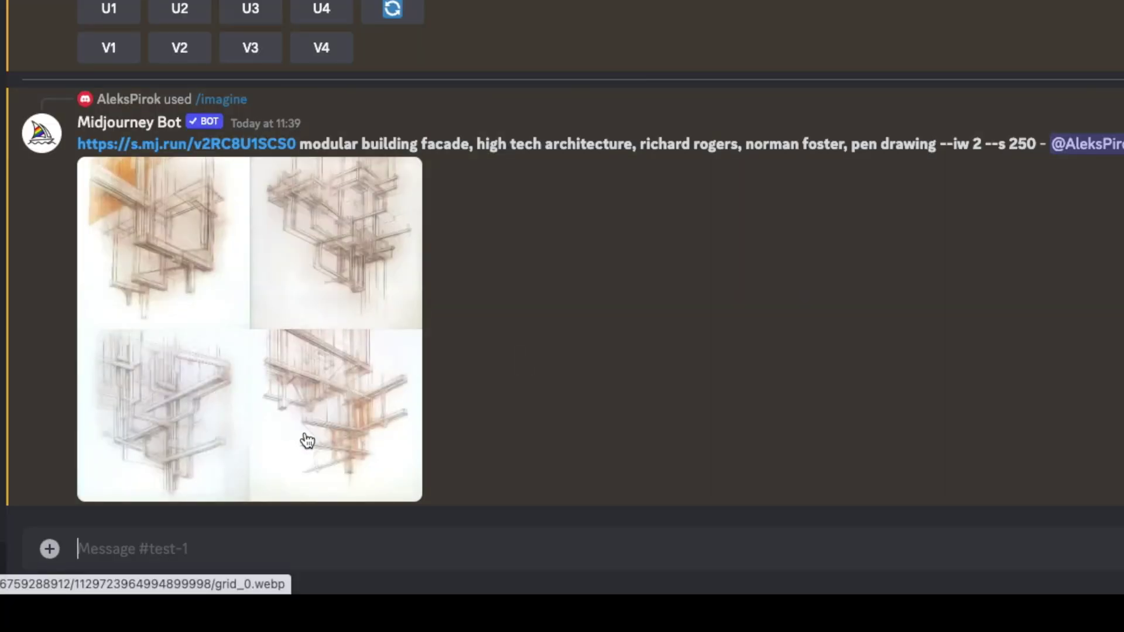
pyautogui.click(249, 329)
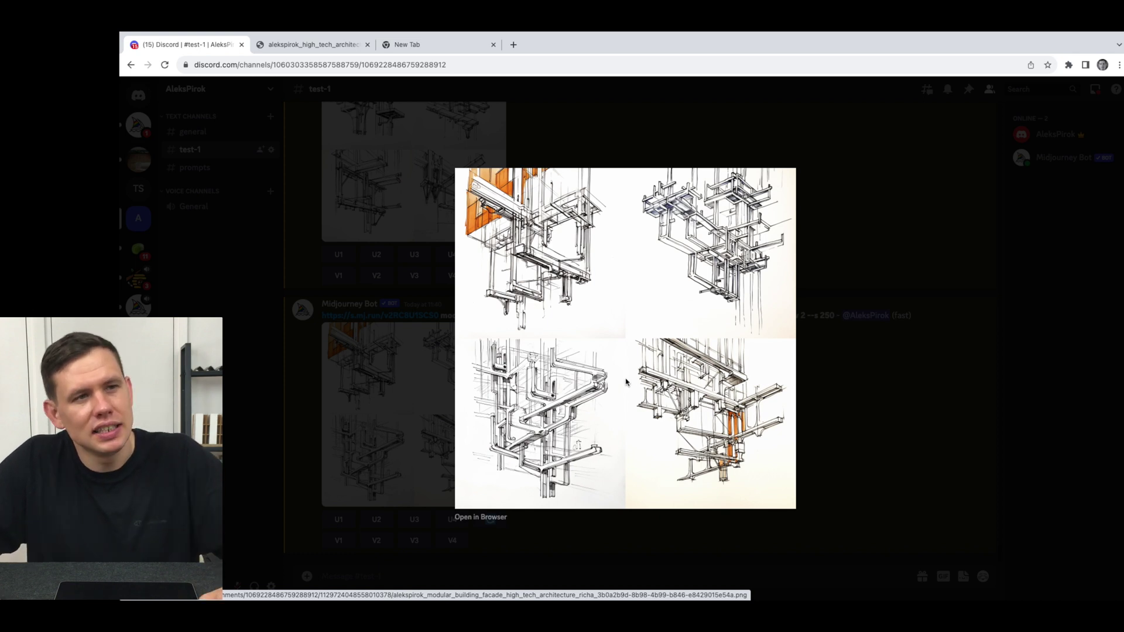
pyautogui.click(419, 377)
pyautogui.write(',')
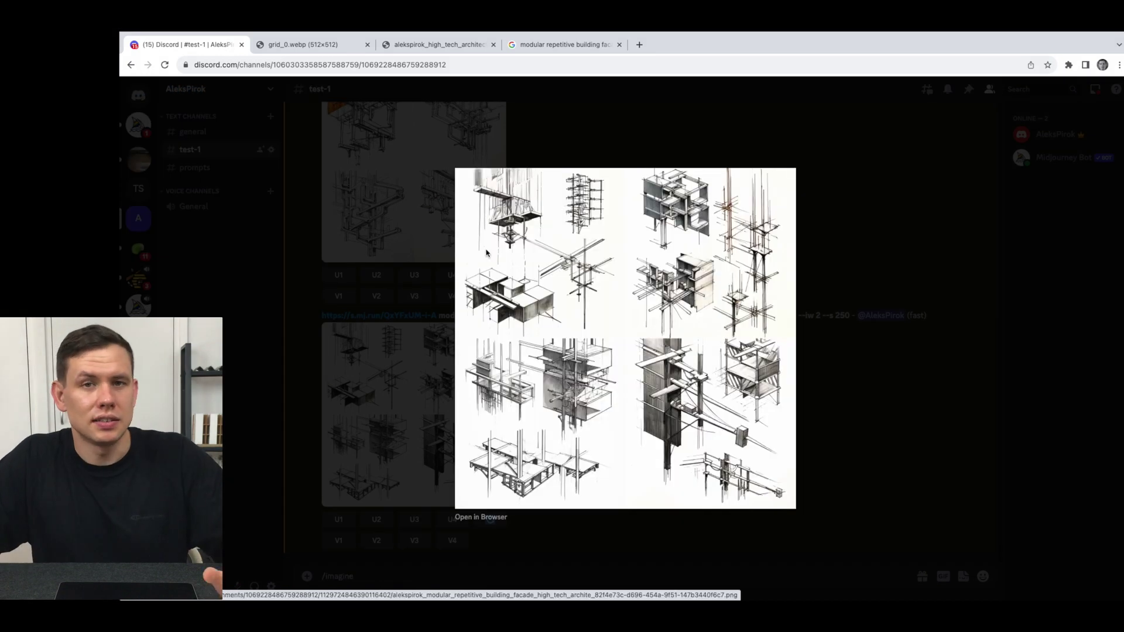
pyautogui.click(455, 431)
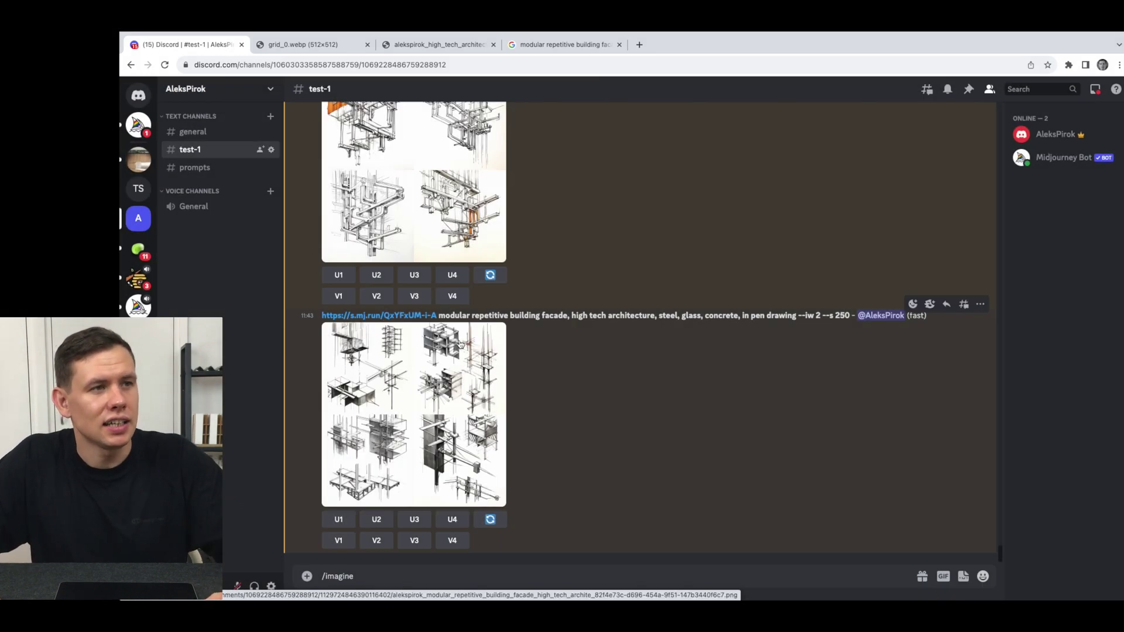
# Review the modular facade grid, then submit the 'pattern axo with detailed steel connections' prompt
pyautogui.scroll(5, 553, 307)
pyautogui.scroll(4, 554, 307)
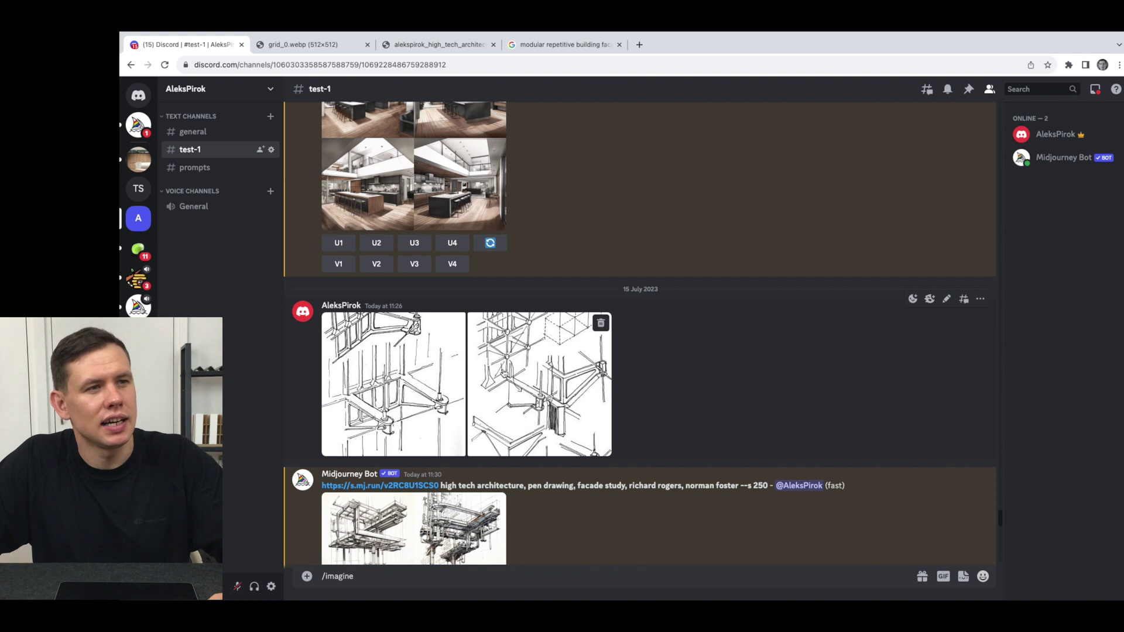
pyautogui.scroll(-10, 550, 419)
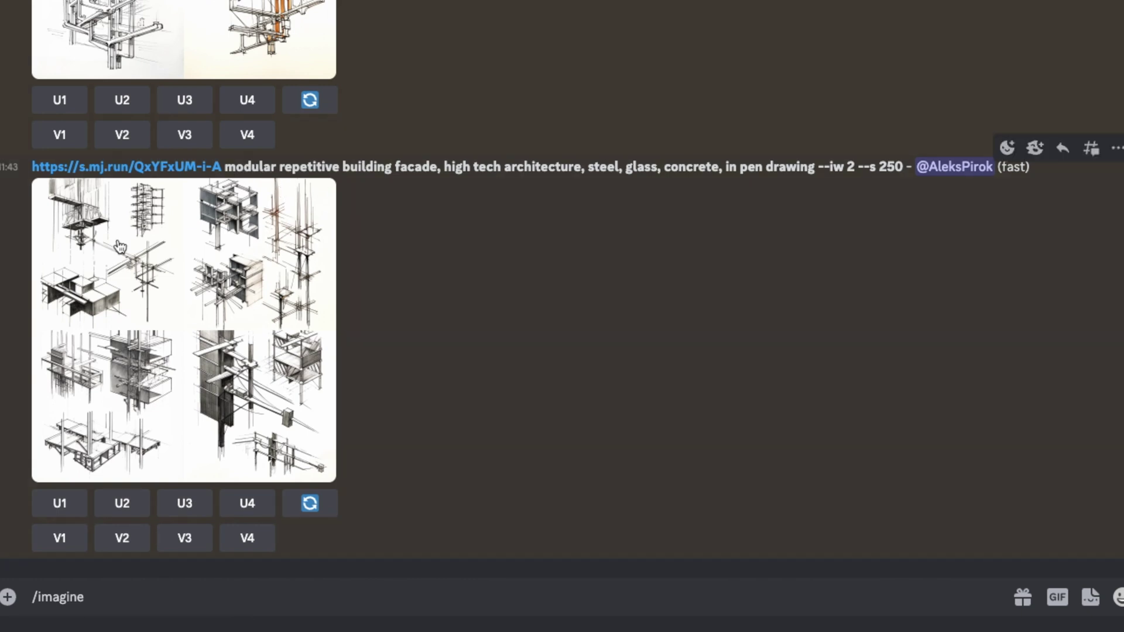
pyautogui.click(283, 188)
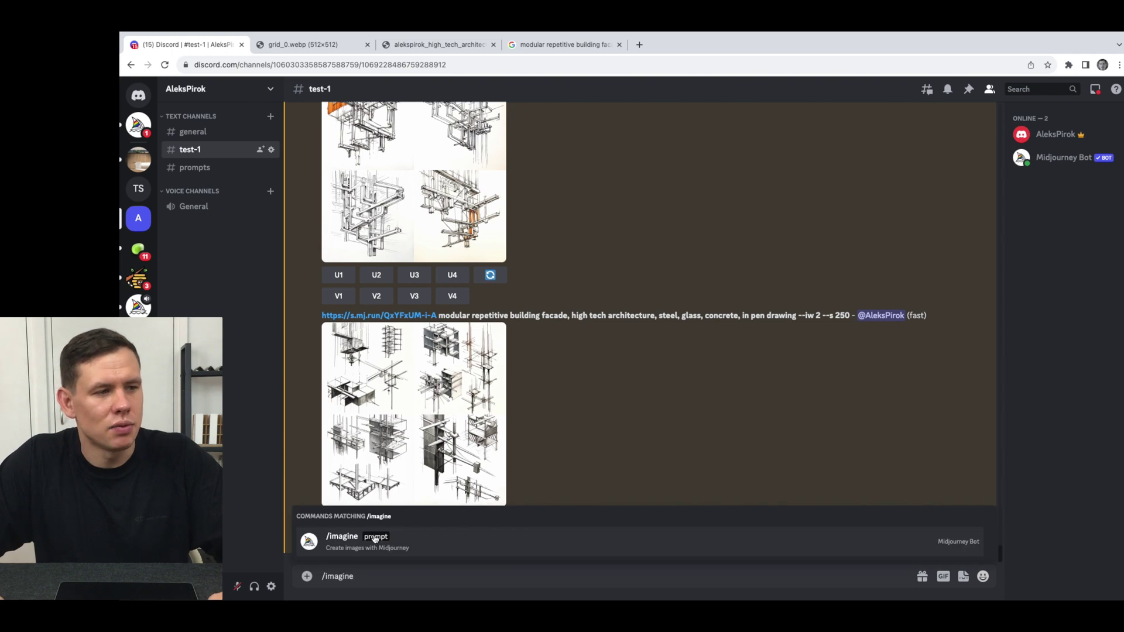
pyautogui.click(375, 539)
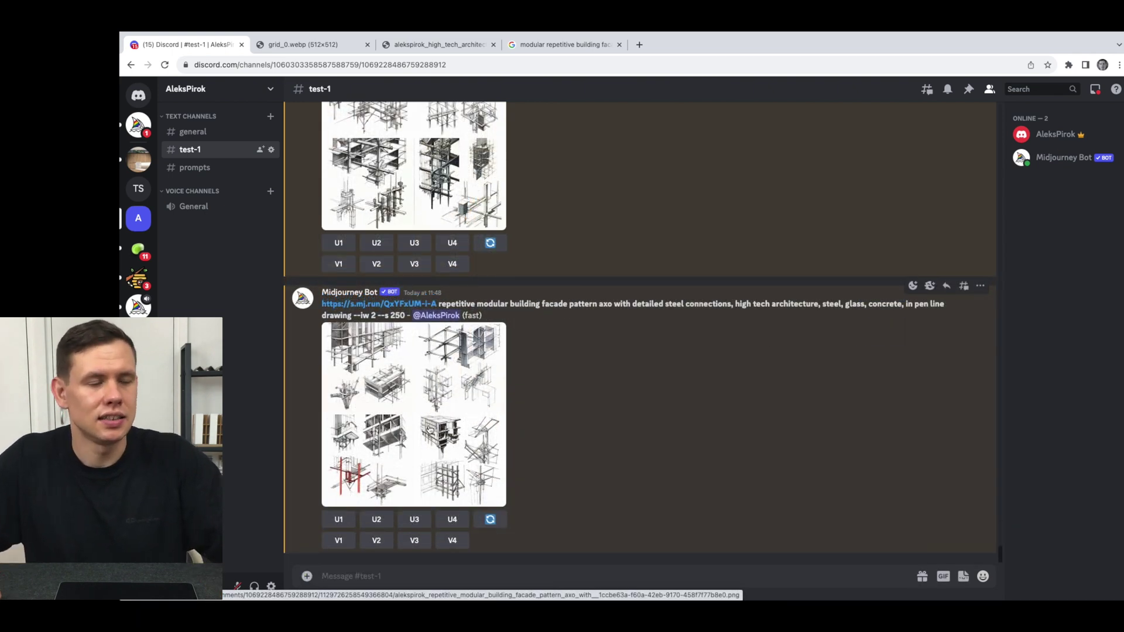
# View the steel-connection facade grid full size for saving, then enlarge the second facade grid
pyautogui.click(404, 438)
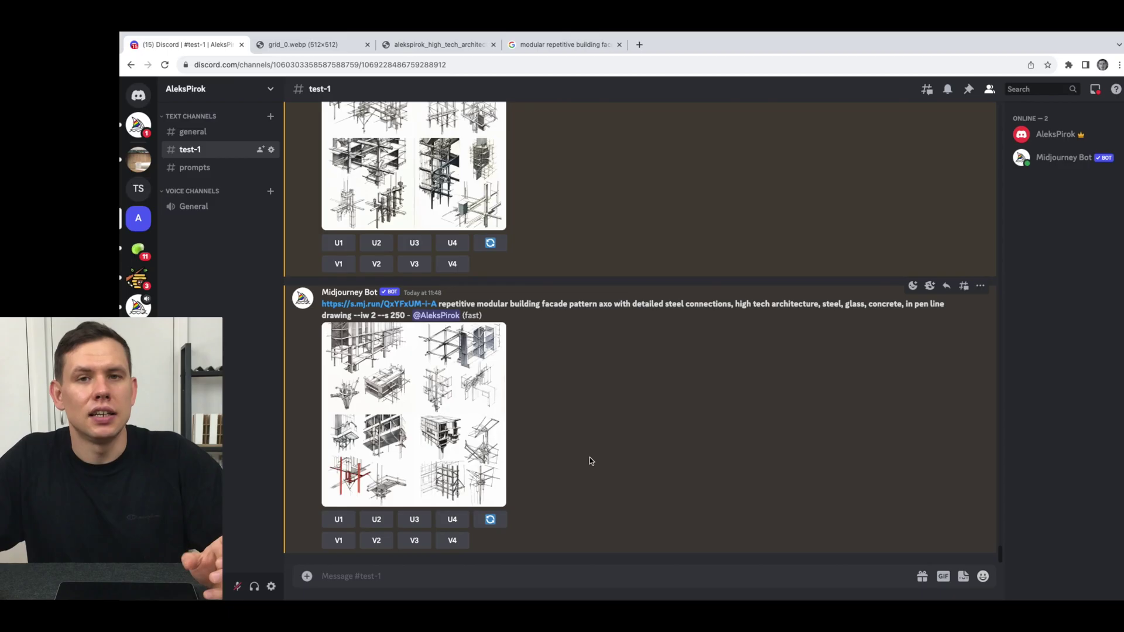
pyautogui.click(497, 420)
pyautogui.rightClick(672, 261)
pyautogui.press('Escape')
pyautogui.click(415, 555)
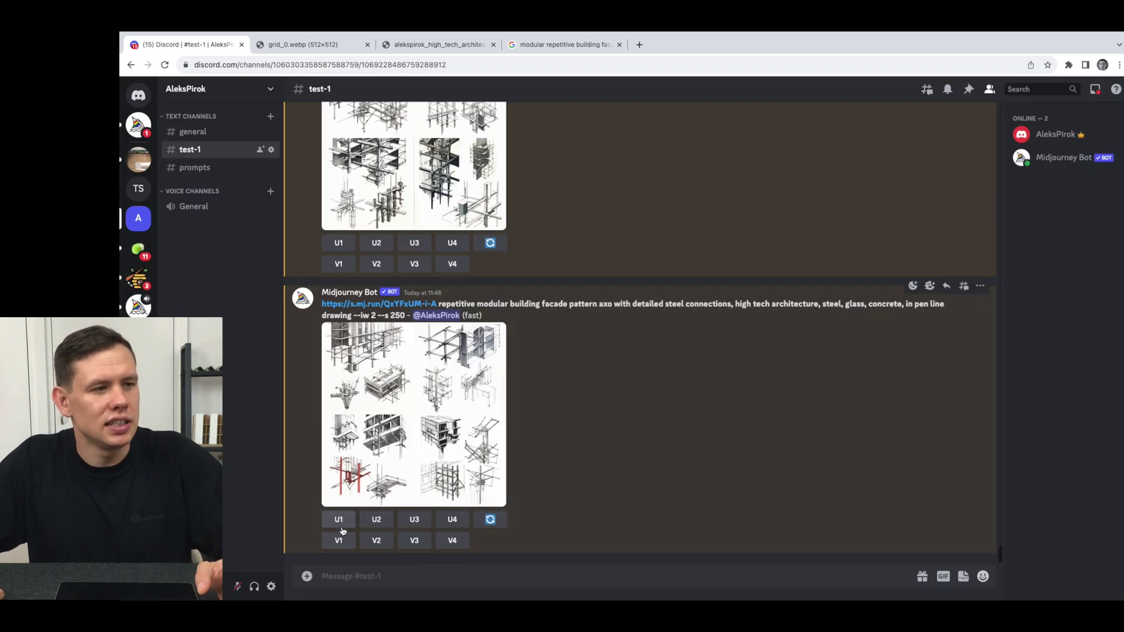
pyautogui.click(407, 419)
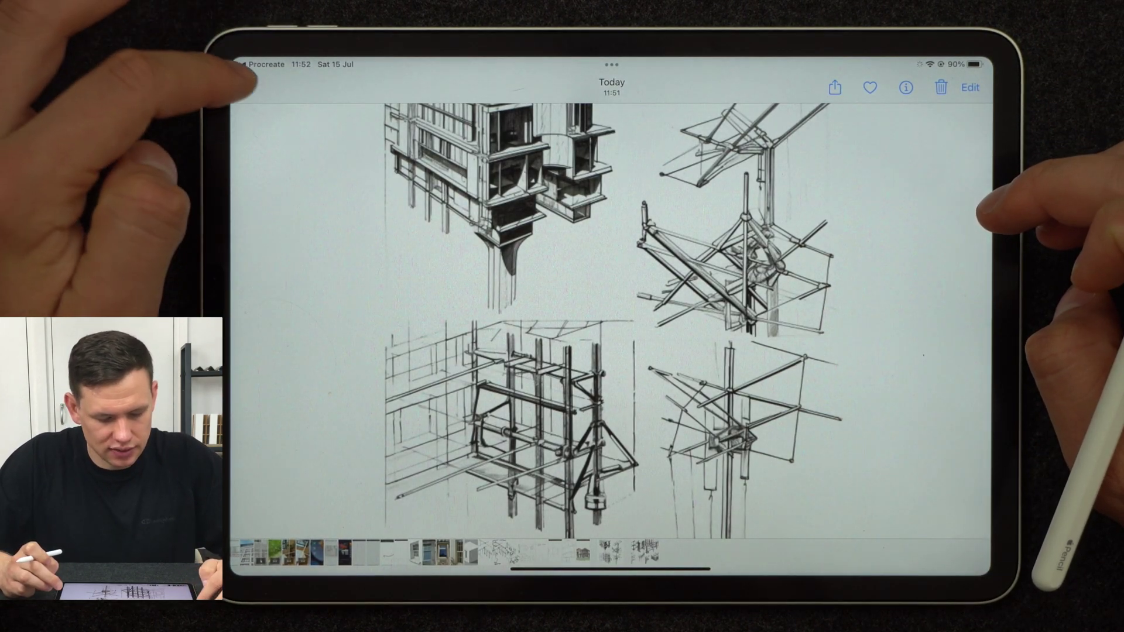
# Lower the imported facade grid's opacity to about 30%
pyautogui.click(263, 64)
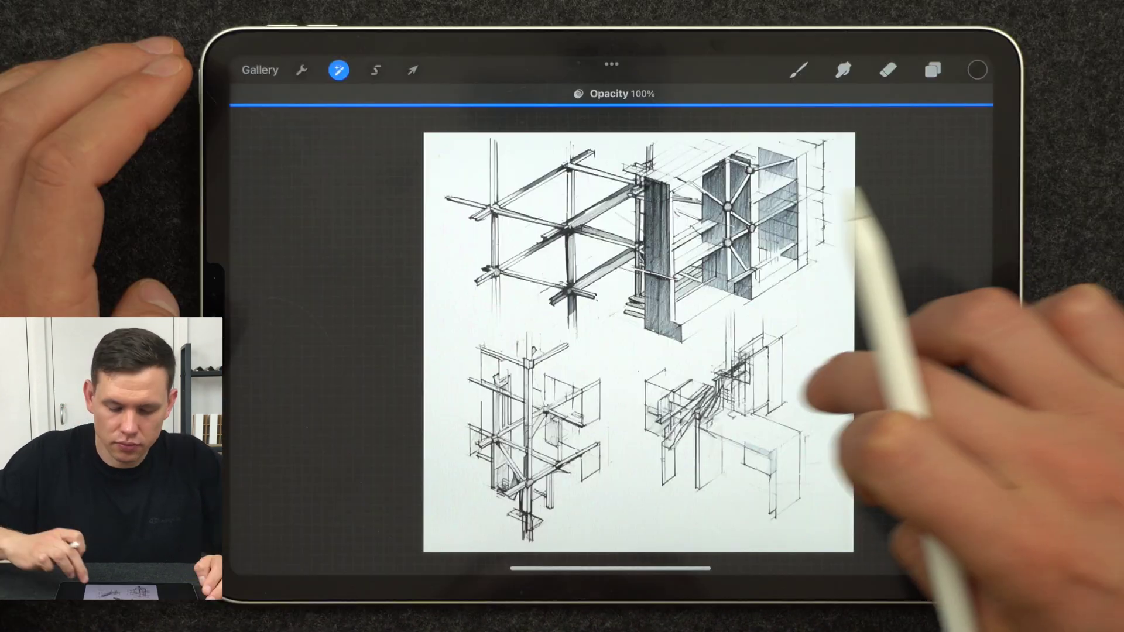
pyautogui.moveTo(890, 463); pyautogui.dragTo(674, 188)
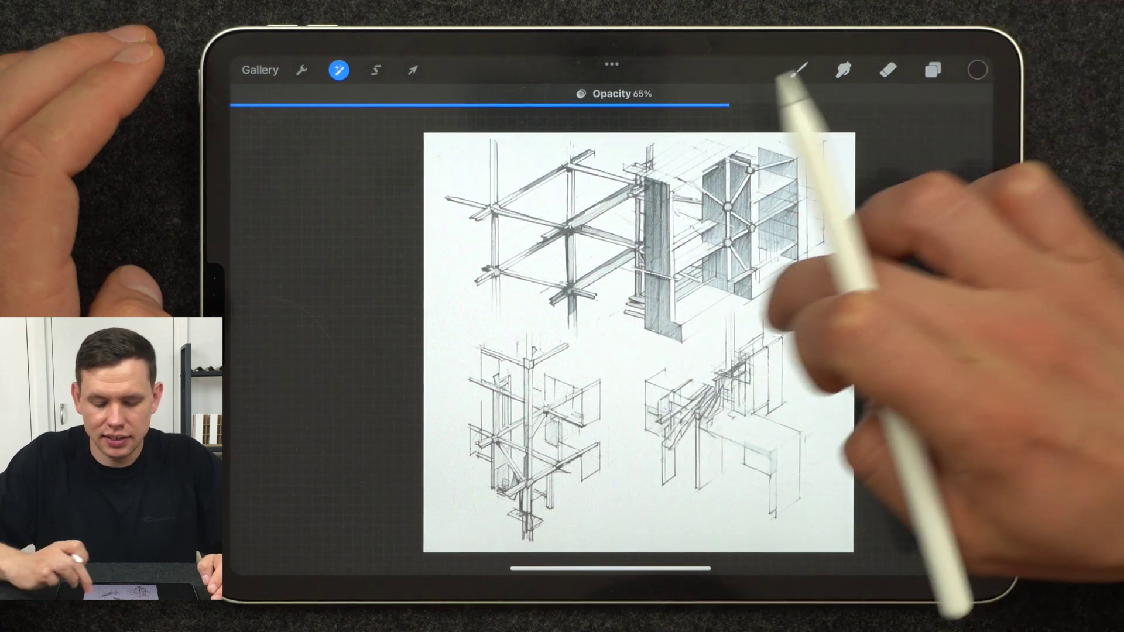
pyautogui.moveTo(790, 117); pyautogui.dragTo(515, 117)
# Add a blank Layer 2 above the grid for tracing
pyautogui.click(933, 70)
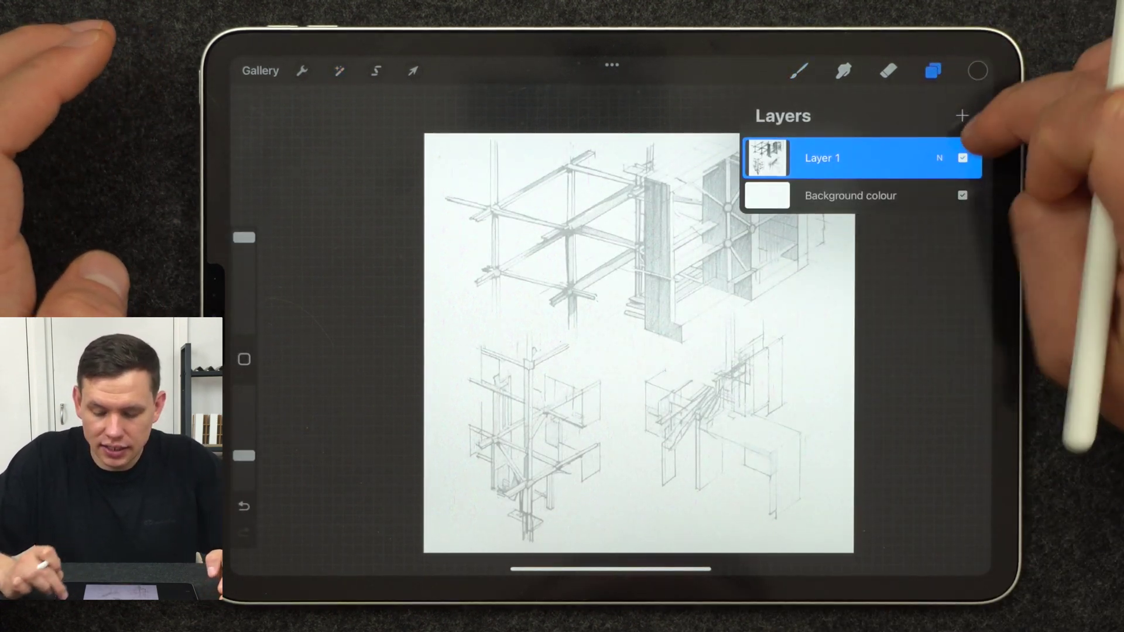
pyautogui.scroll(5, 609, 328)
pyautogui.scroll(5, 609, 328)
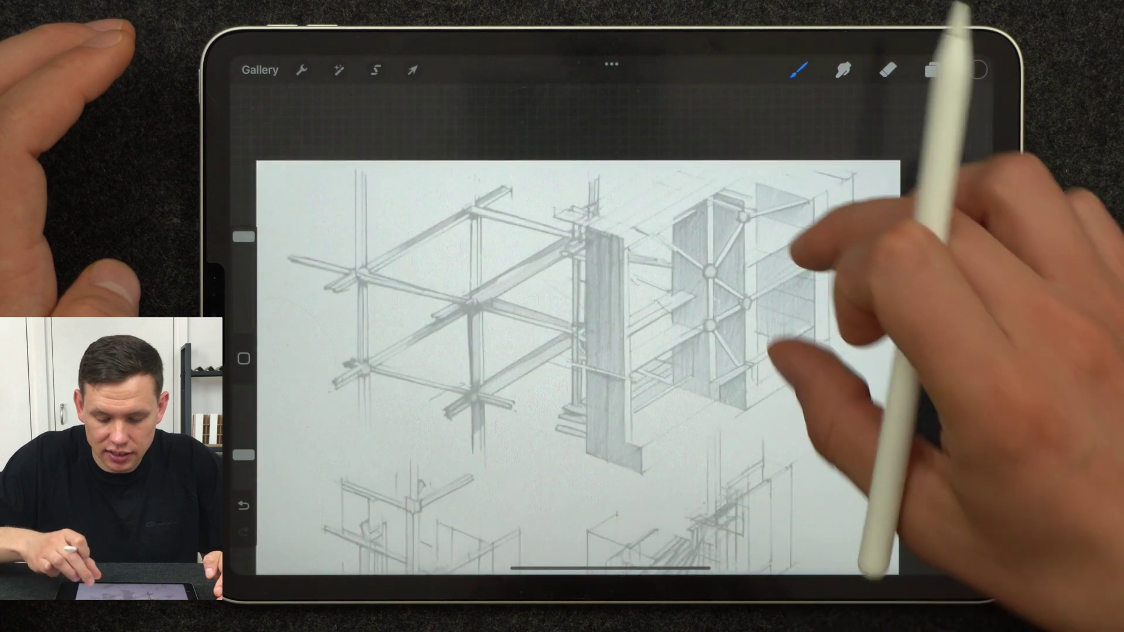
pyautogui.click(932, 70)
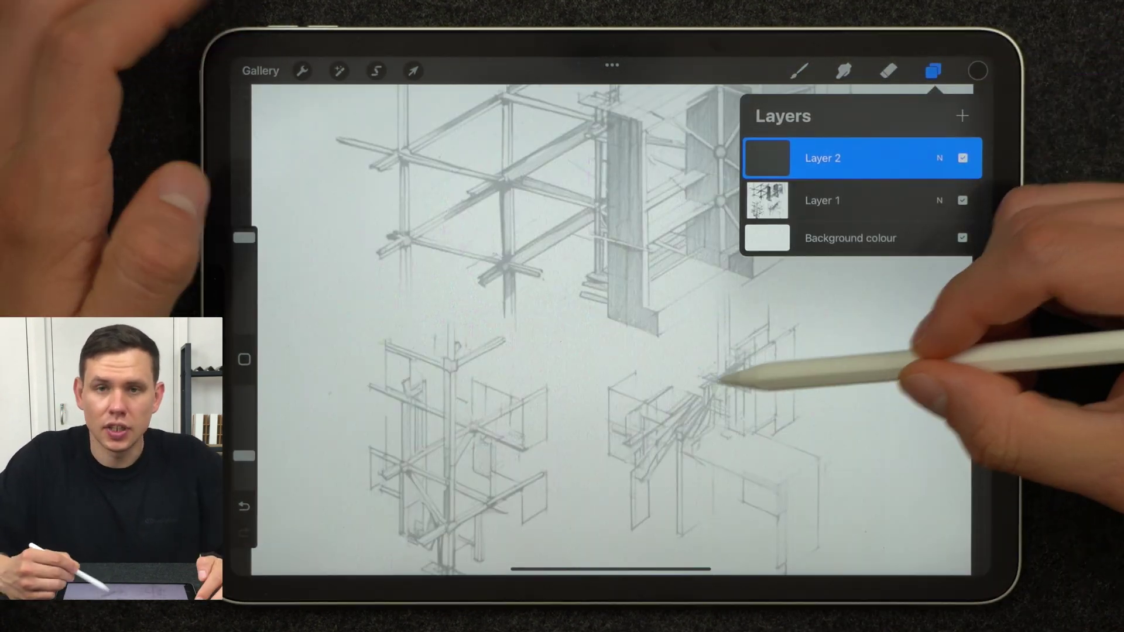
pyautogui.click(799, 71)
# Trace the star bracing node: diagonal braces and vertical members meeting at the panel joint
pyautogui.moveTo(837, 275)
pyautogui.mouseDown()
pyautogui.moveTo(796, 346)
pyautogui.moveTo(820, 328)
pyautogui.mouseUp()
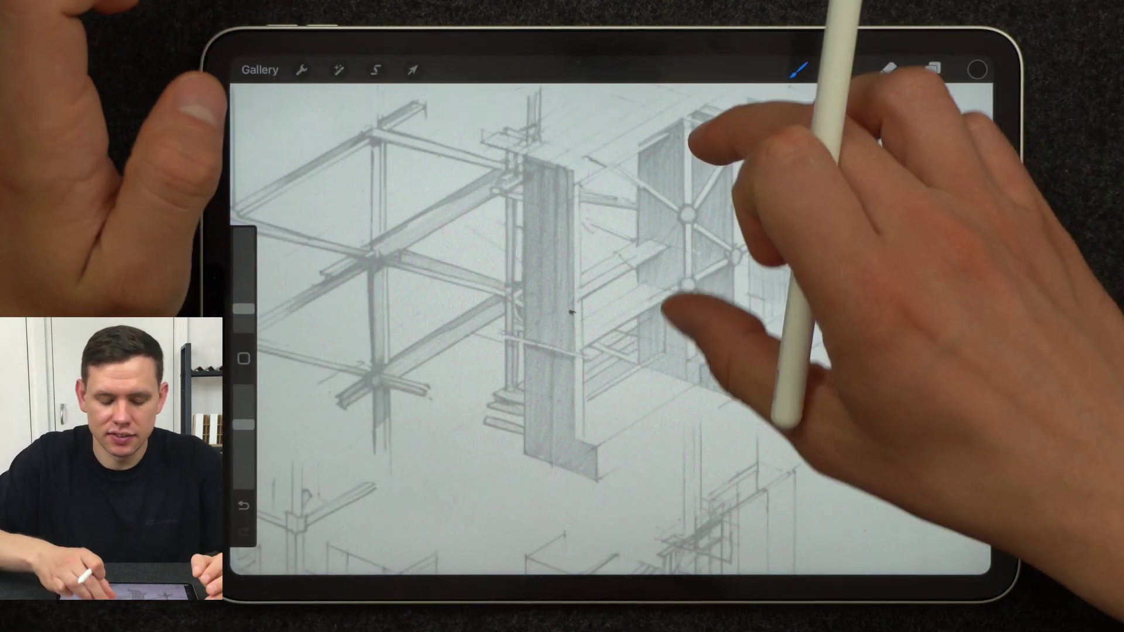
pyautogui.moveTo(726, 193); pyautogui.dragTo(702, 263)
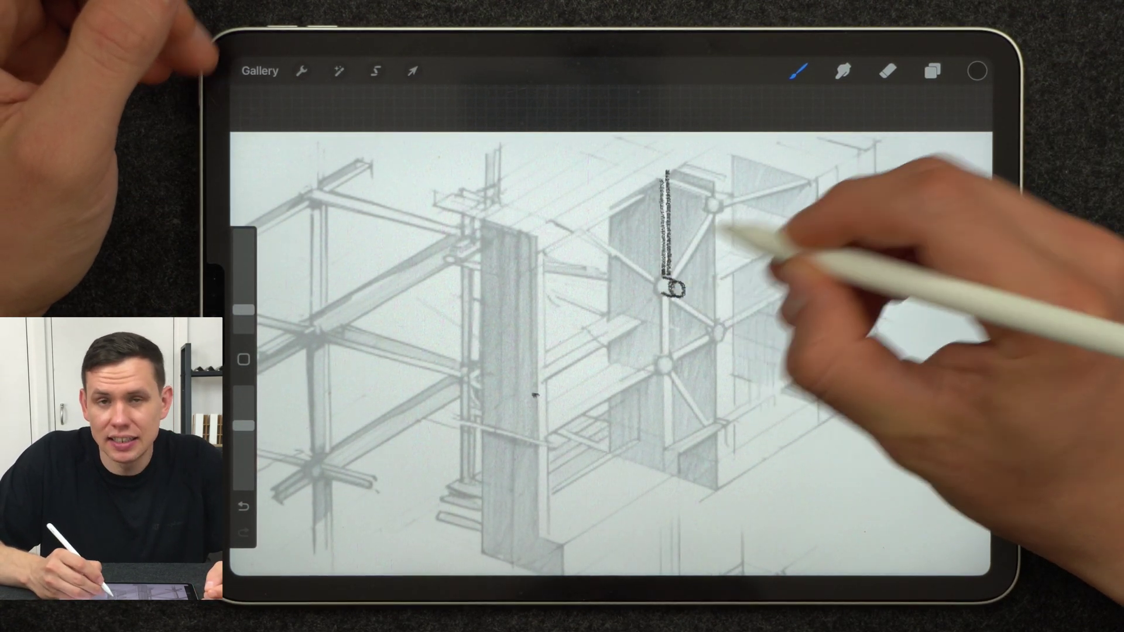
pyautogui.moveTo(577, 227)
pyautogui.mouseDown()
pyautogui.moveTo(641, 273)
pyautogui.moveTo(612, 240)
pyautogui.mouseUp()
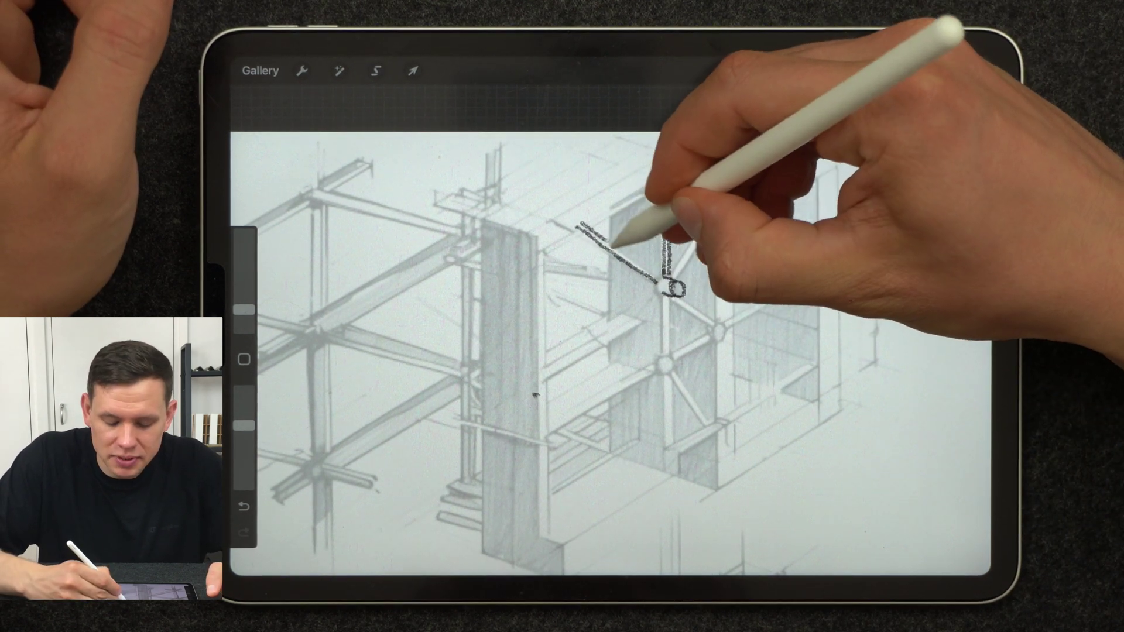
pyautogui.moveTo(666, 173); pyautogui.dragTo(668, 272)
pyautogui.moveTo(737, 161)
pyautogui.mouseDown()
pyautogui.moveTo(691, 252)
pyautogui.moveTo(582, 405)
pyautogui.mouseUp()
pyautogui.moveTo(661, 296); pyautogui.dragTo(586, 399)
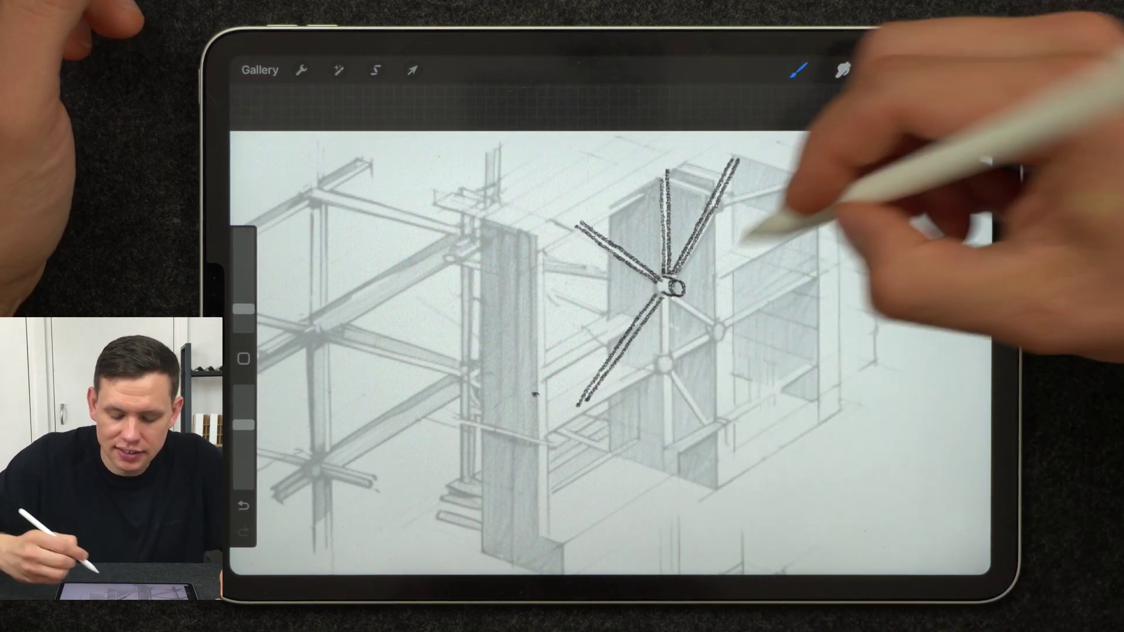
pyautogui.moveTo(680, 290); pyautogui.dragTo(725, 325)
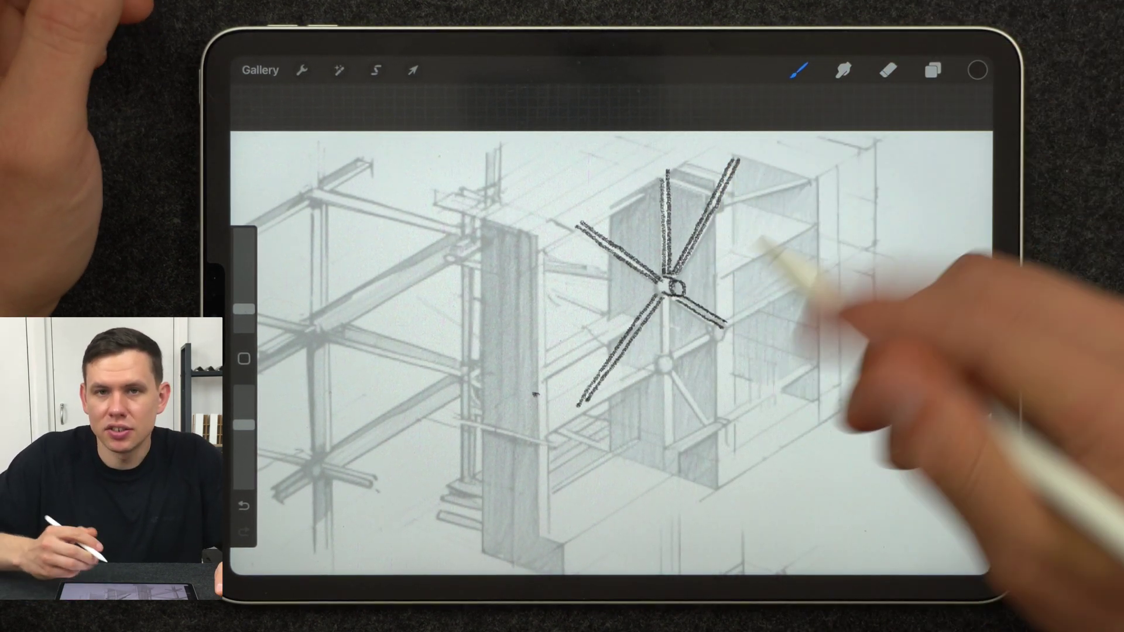
pyautogui.moveTo(664, 297)
pyautogui.mouseDown()
pyautogui.moveTo(662, 363)
pyautogui.moveTo(667, 302)
pyautogui.mouseUp()
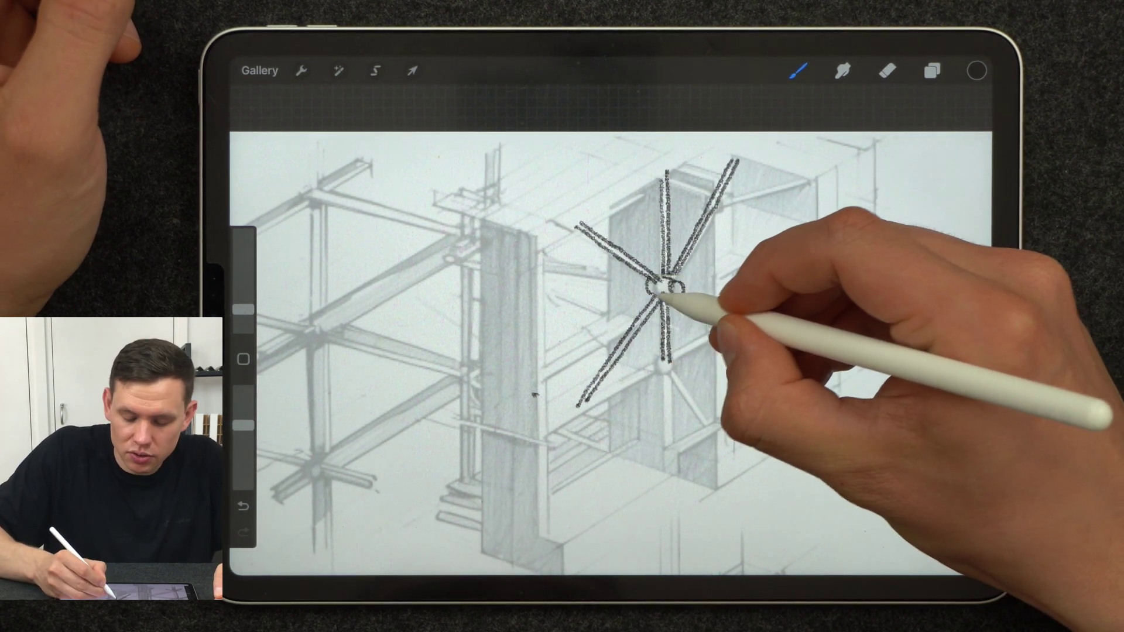
# Draw the bracing frame's left edge and top, and extend the star's lower-right arm
pyautogui.moveTo(831, 281); pyautogui.dragTo(867, 316)
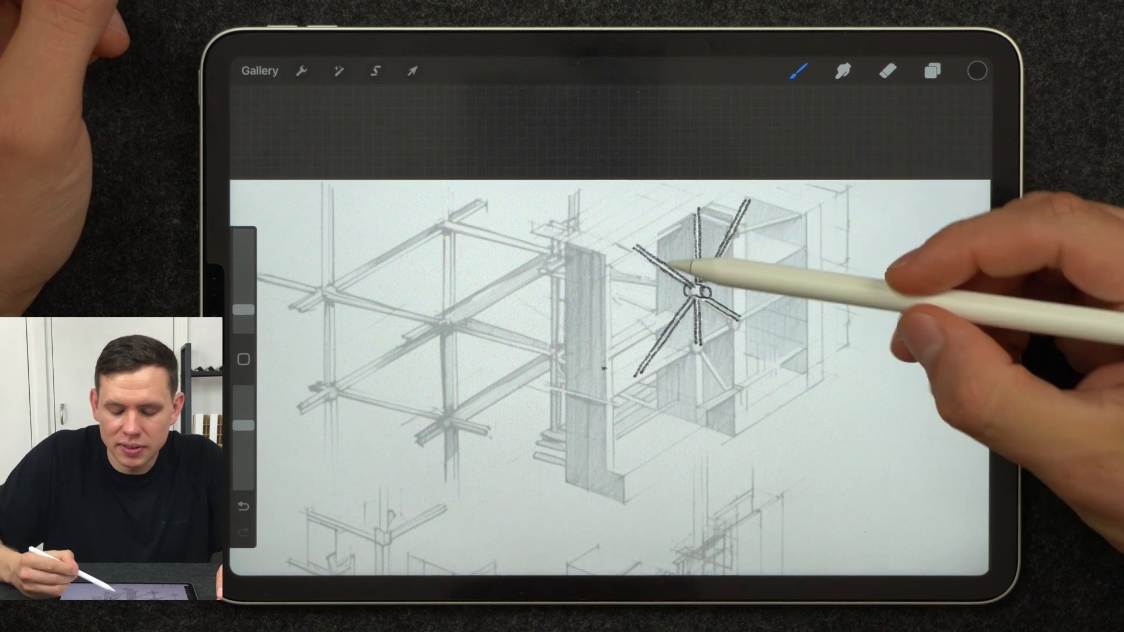
pyautogui.moveTo(637, 237); pyautogui.dragTo(641, 380)
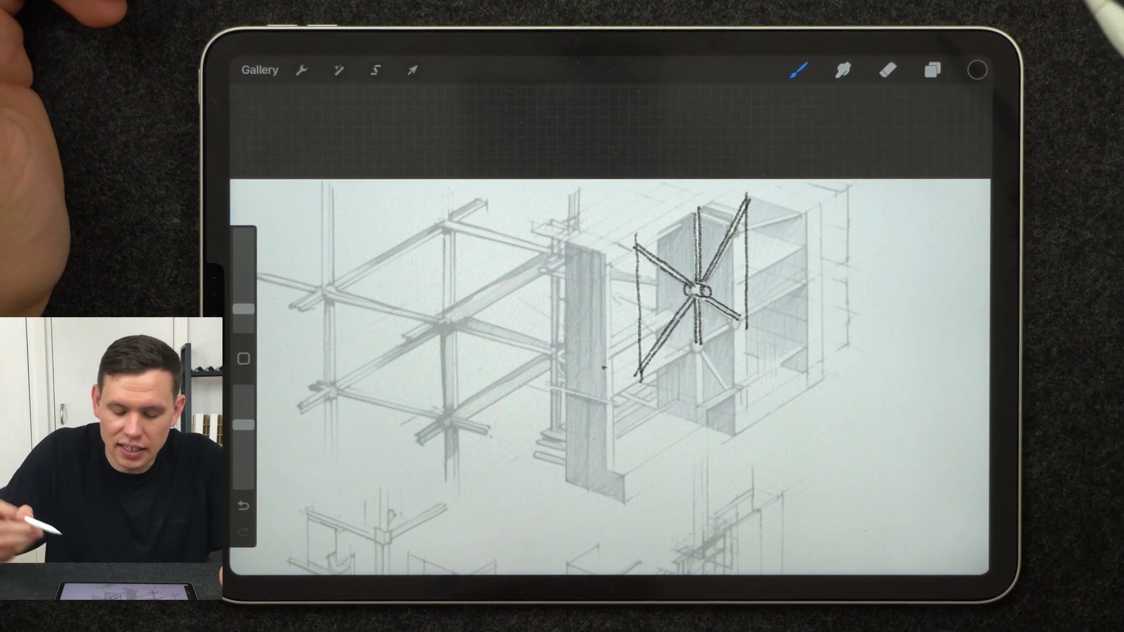
pyautogui.moveTo(638, 244); pyautogui.dragTo(728, 198)
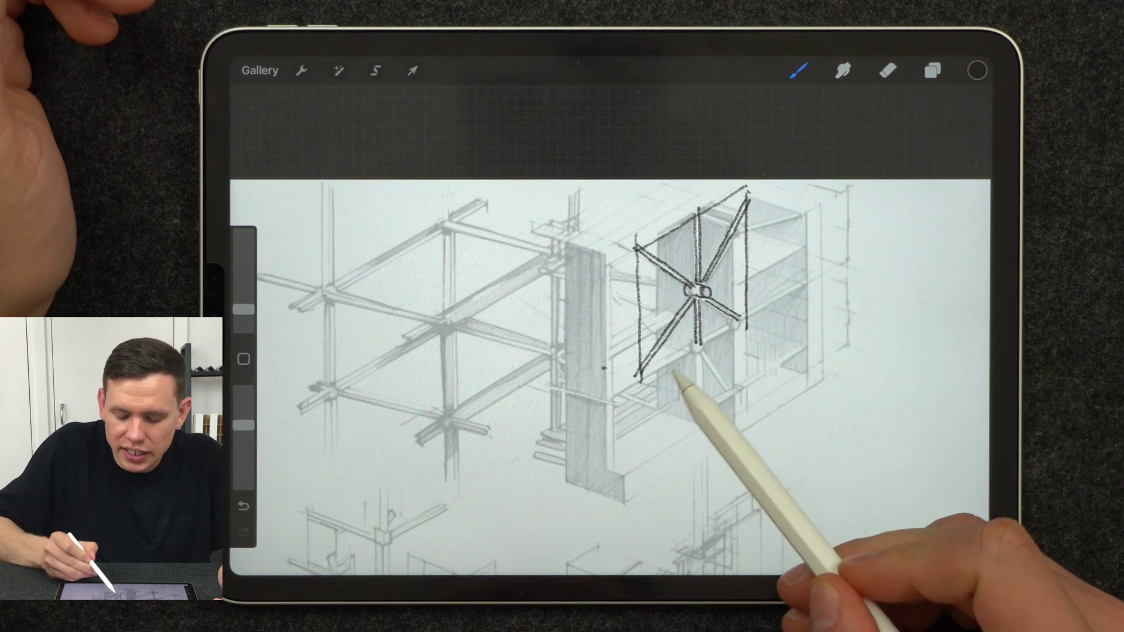
pyautogui.moveTo(705, 296); pyautogui.dragTo(750, 315)
# Shift the star bracing drawing slightly left with the Transform tool
pyautogui.moveTo(878, 328); pyautogui.dragTo(749, 246)
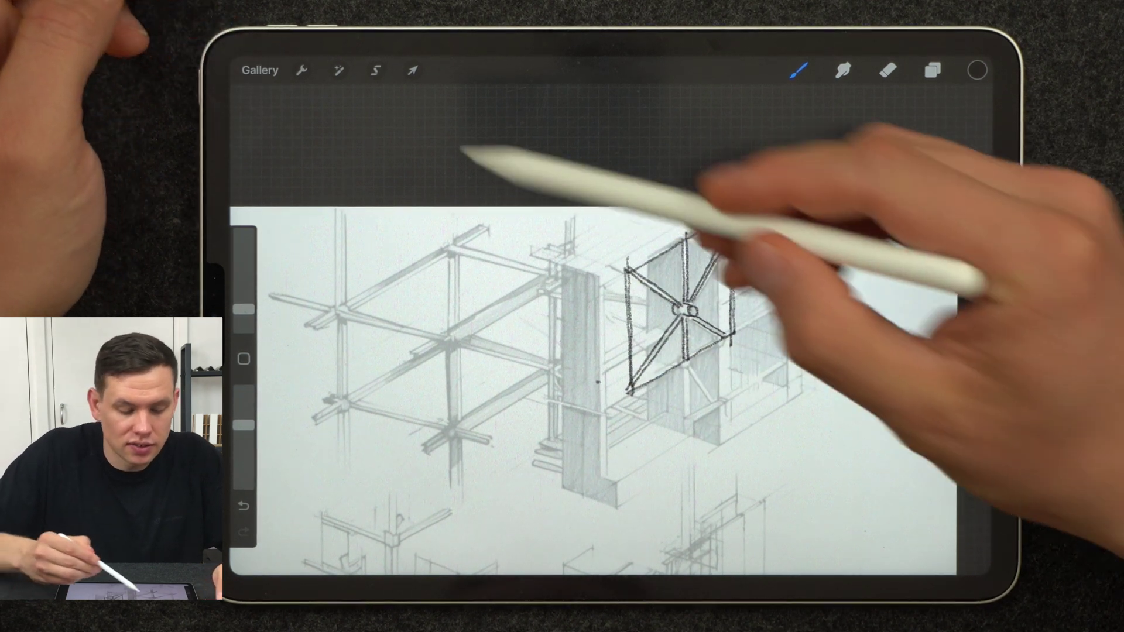
pyautogui.click(413, 71)
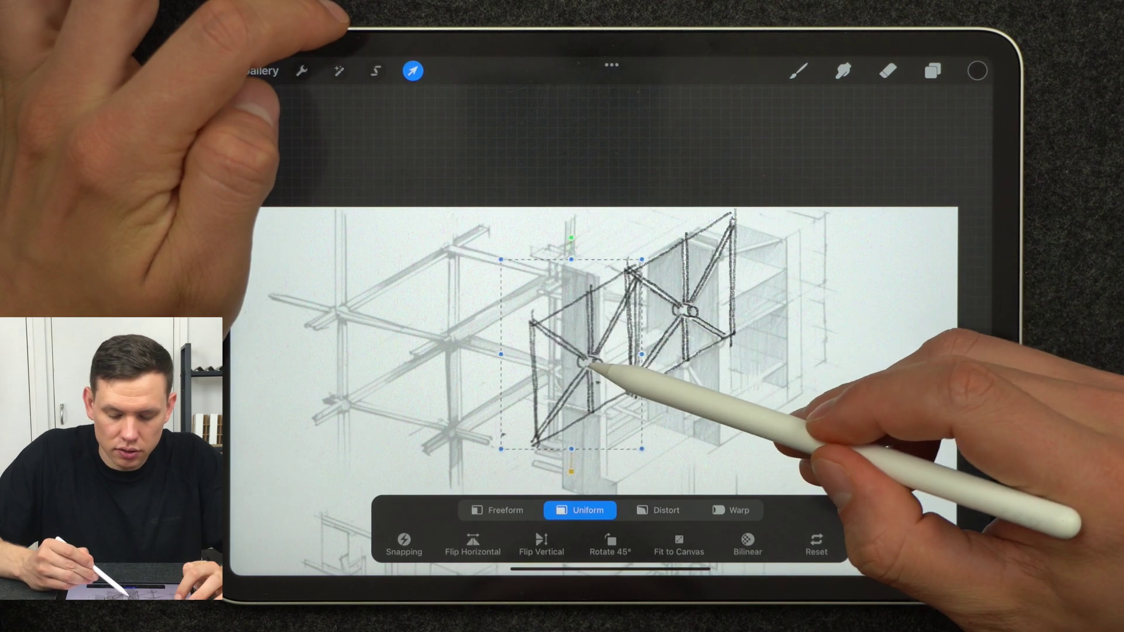
pyautogui.moveTo(586, 363); pyautogui.dragTo(575, 365)
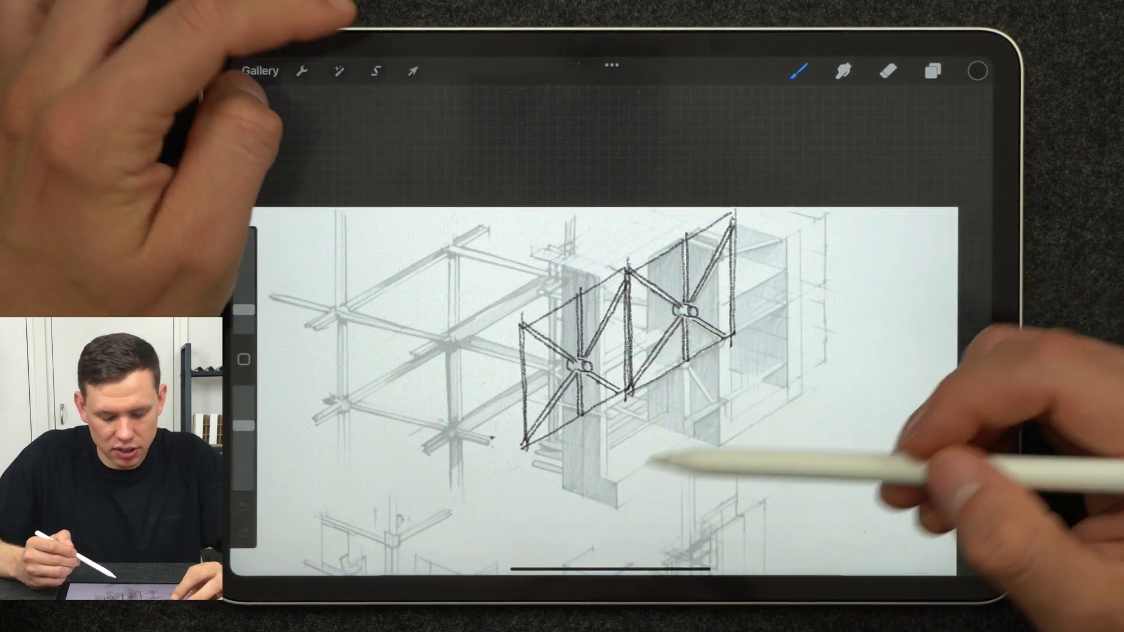
pyautogui.click(413, 71)
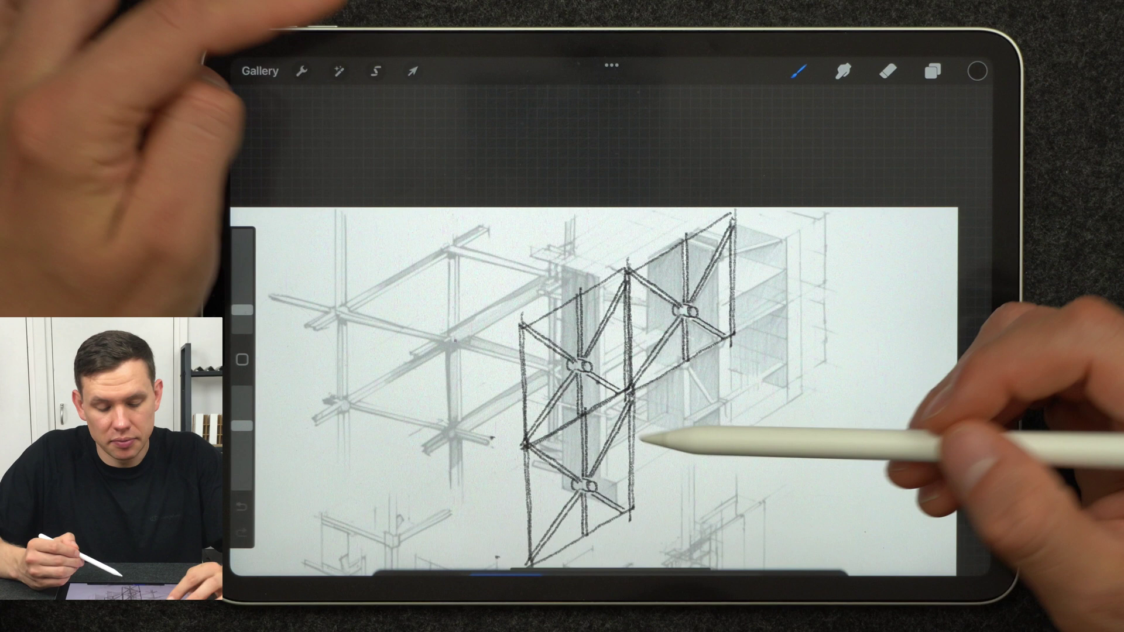